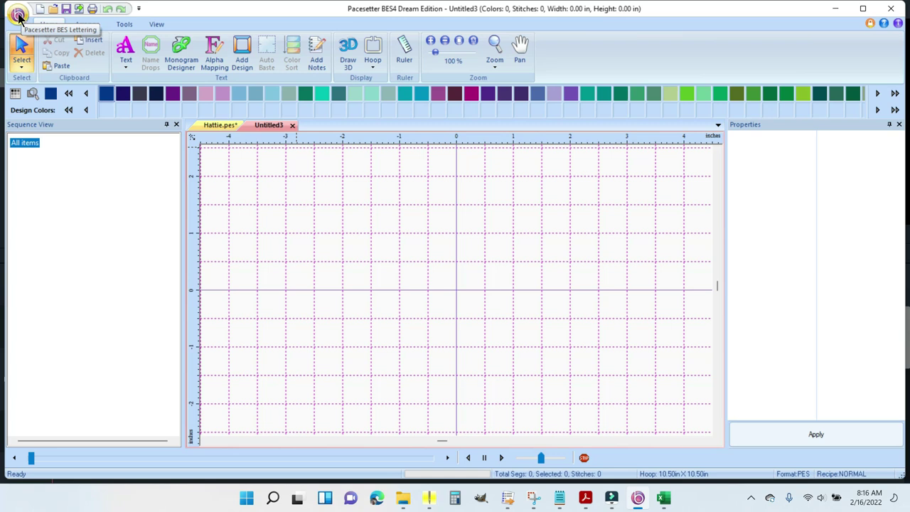
{"action": "left_click", "coordinate": [18, 16]}
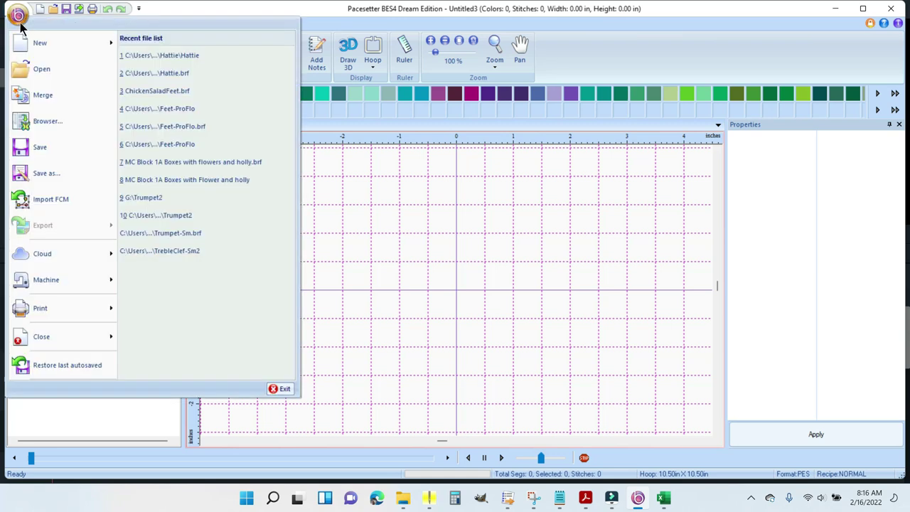
{"action": "left_click", "coordinate": [44, 174]}
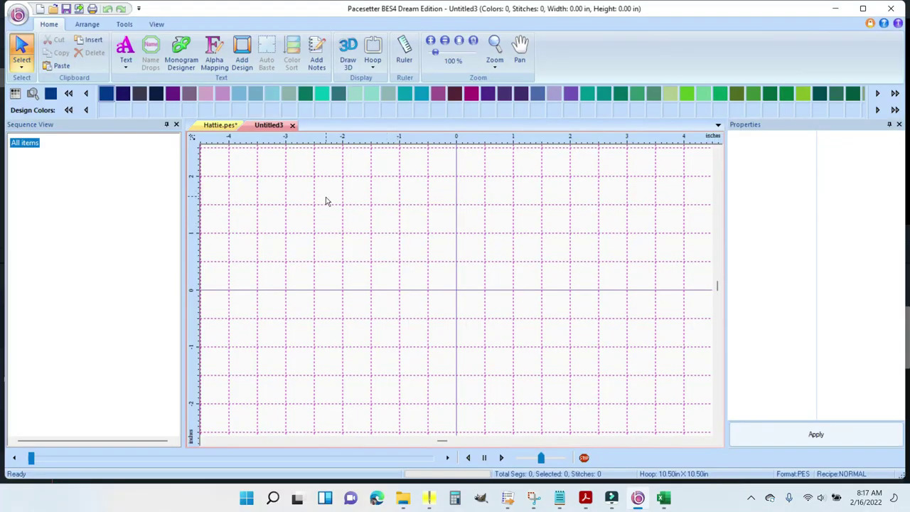
- Import the Beak-Feet FCM artwork and nudge its 0.25 x 1.58 in rectangle slightly upward
{"action": "left_click", "coordinate": [18, 14]}
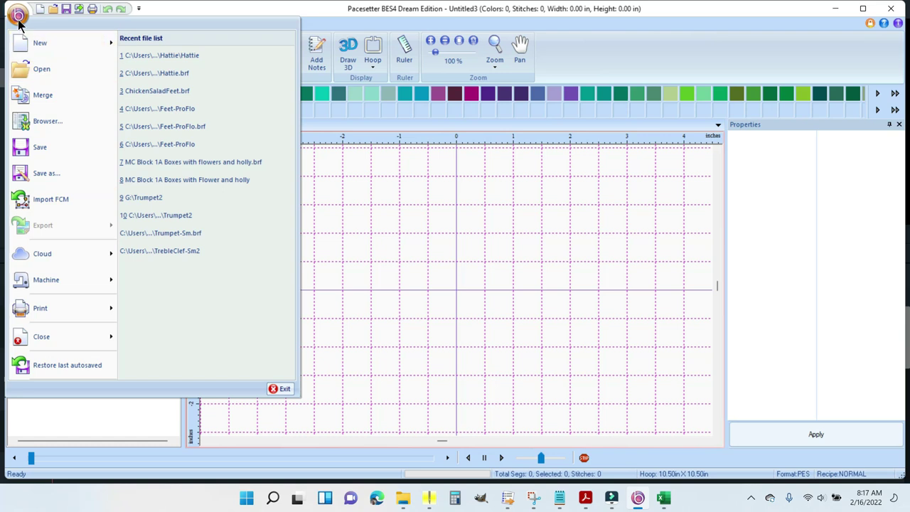
{"action": "left_click", "coordinate": [61, 200]}
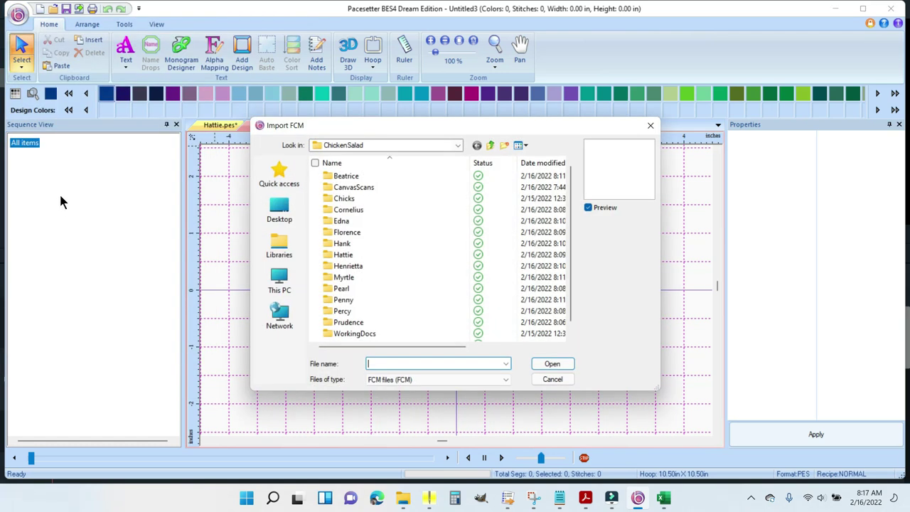
{"action": "scroll", "coordinate": [404, 228], "scroll_direction": "down", "scroll_amount": 1}
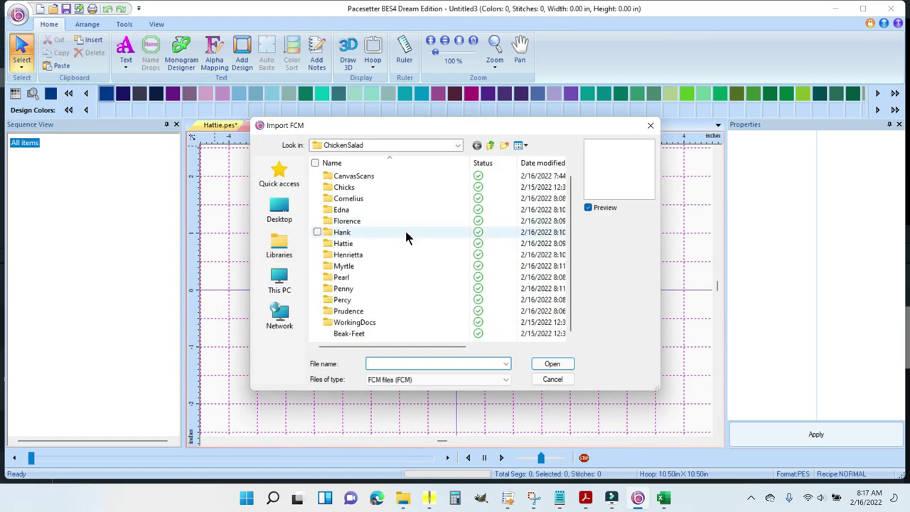
{"action": "left_click", "coordinate": [381, 335]}
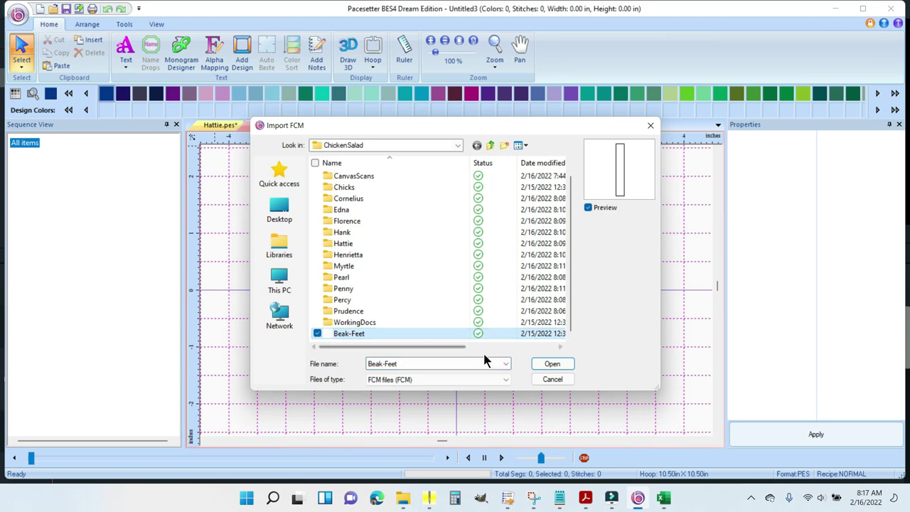
{"action": "left_click", "coordinate": [553, 363]}
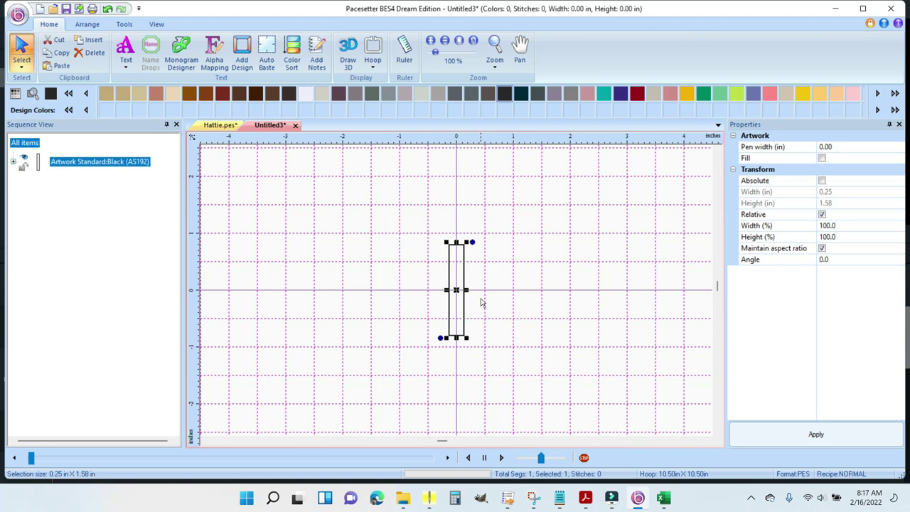
{"action": "left_click_drag", "start_coordinate": [461, 287], "coordinate": [460, 280]}
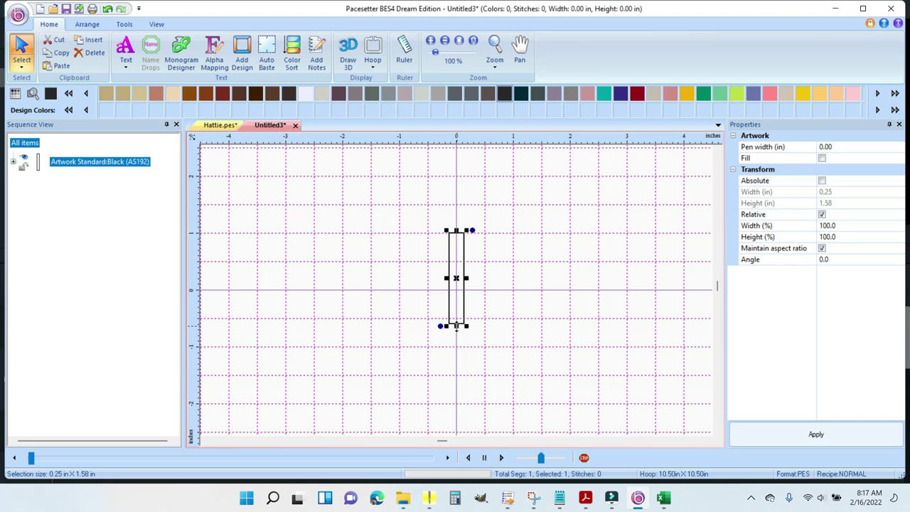
- Shorten the Beak-Feet rectangle to 0.25 x 1.01 in and recentre it on the hoop origin
{"action": "left_click", "coordinate": [88, 25]}
{"action": "left_click", "coordinate": [138, 45]}
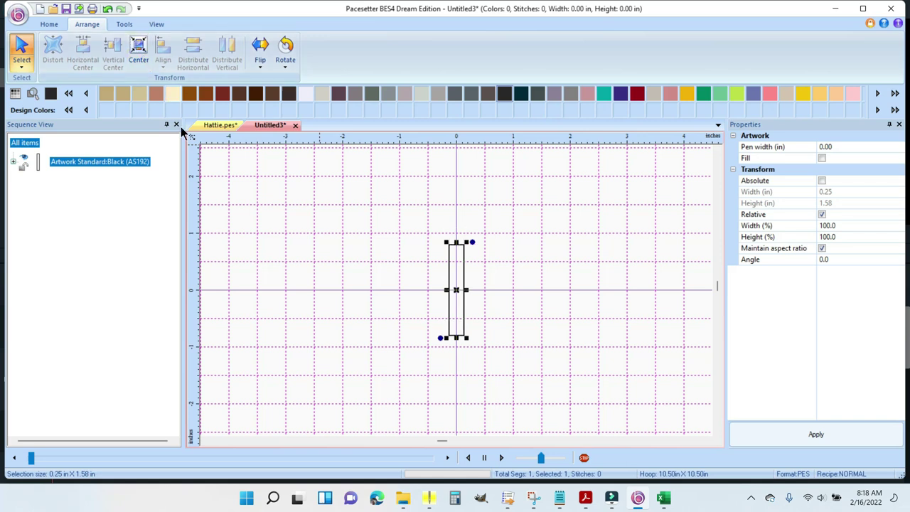
{"action": "left_click", "coordinate": [511, 258]}
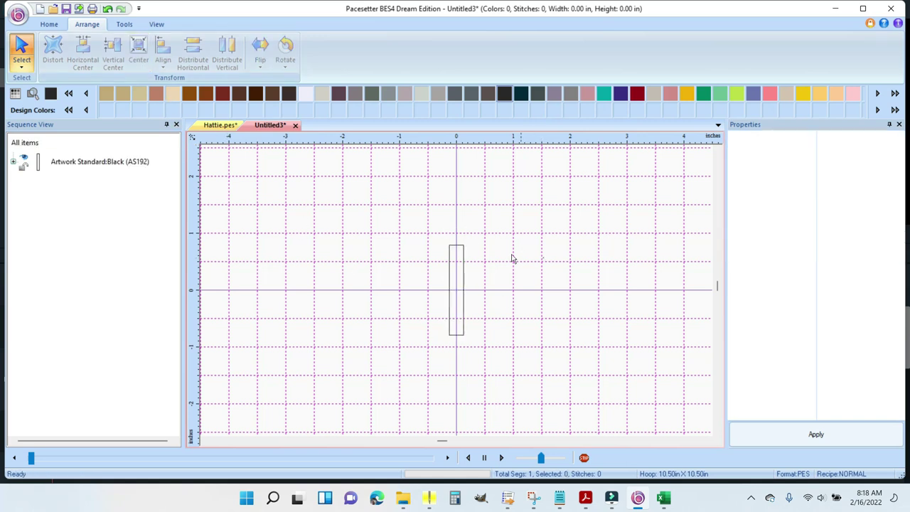
{"action": "left_click", "coordinate": [459, 291]}
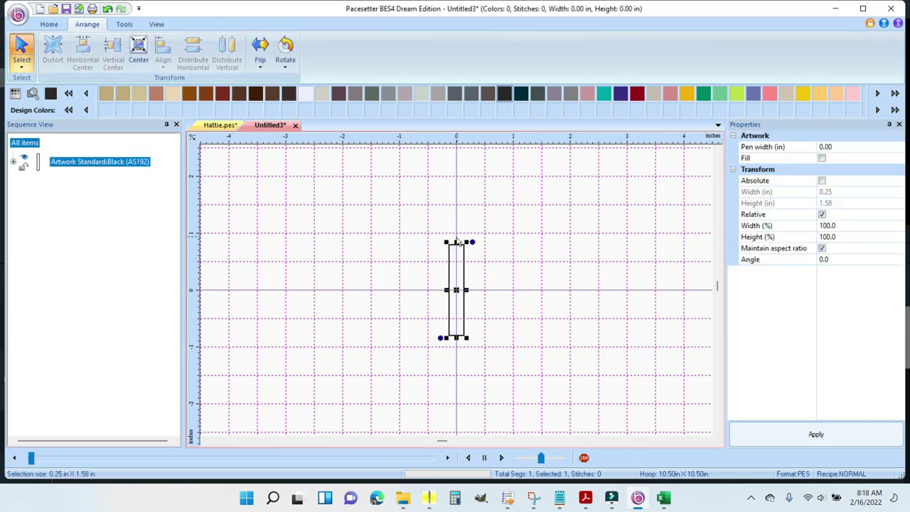
{"action": "left_click_drag", "start_coordinate": [457, 243], "coordinate": [457, 274]}
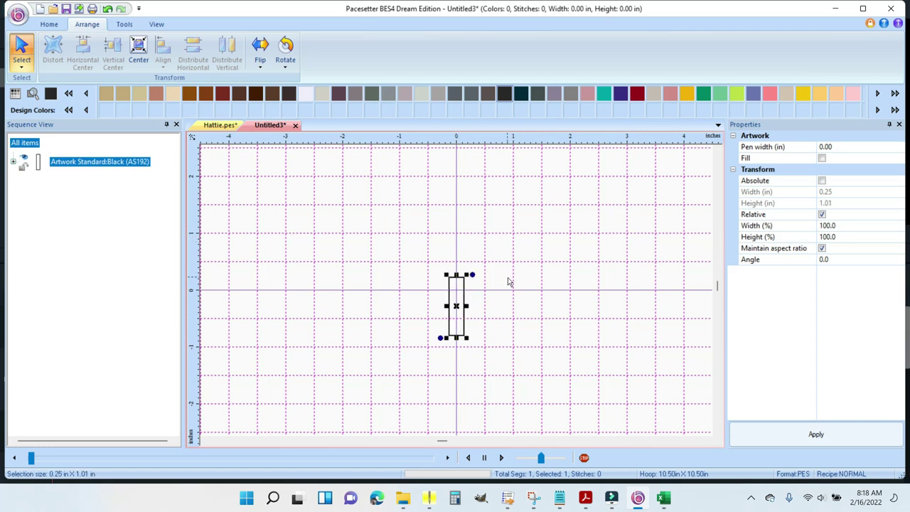
{"action": "left_click", "coordinate": [139, 49]}
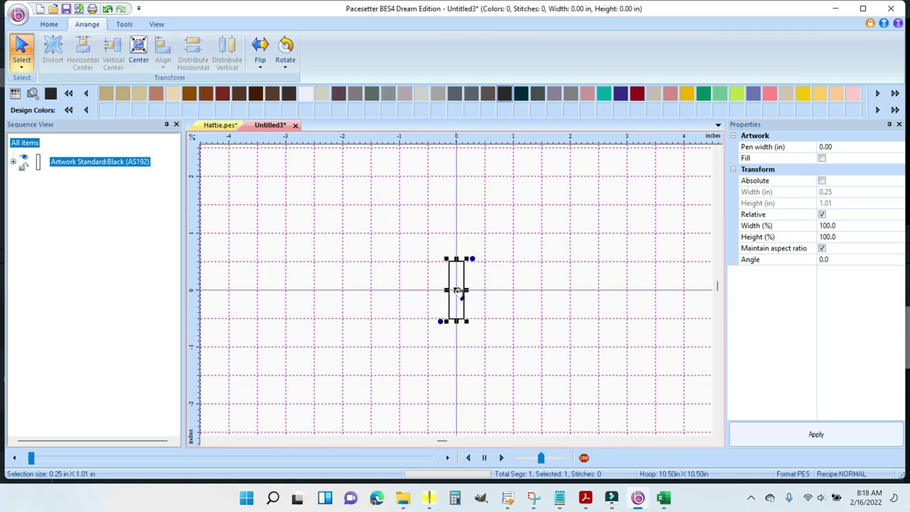
{"action": "right_click", "coordinate": [456, 290]}
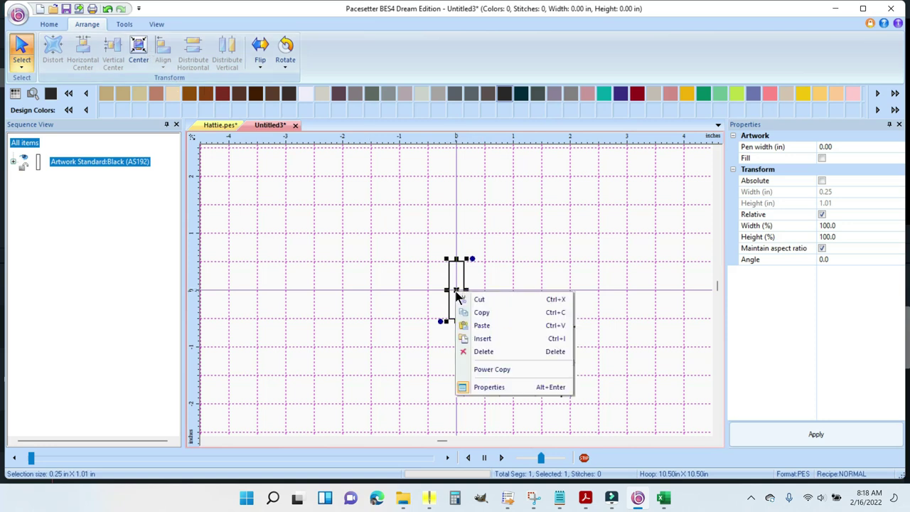
- Copy the rectangle and paste three duplicates: one up-right, one right, one down-left
{"action": "left_click", "coordinate": [505, 313]}
{"action": "left_click", "coordinate": [514, 293]}
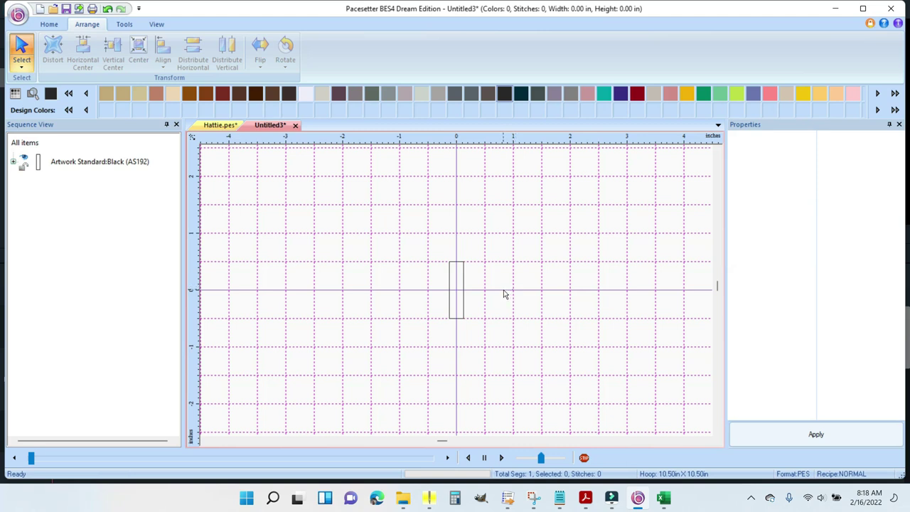
{"action": "right_click", "coordinate": [504, 294]}
{"action": "left_click", "coordinate": [547, 322]}
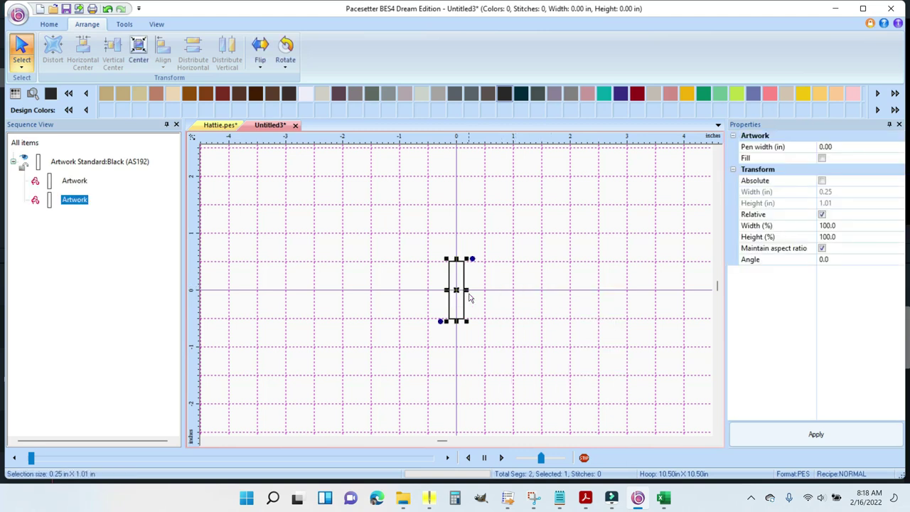
{"action": "left_click_drag", "start_coordinate": [465, 294], "coordinate": [501, 260]}
{"action": "right_click", "coordinate": [542, 274]}
{"action": "left_click", "coordinate": [584, 308]}
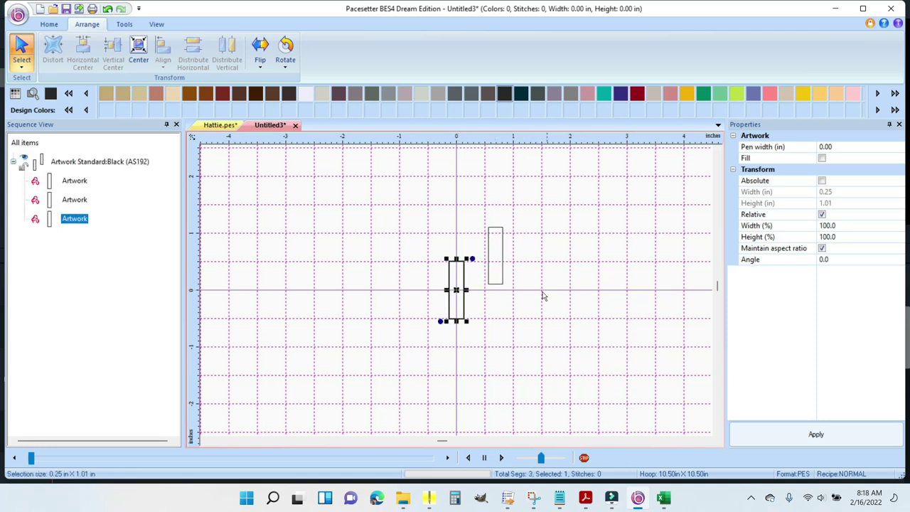
{"action": "left_click_drag", "start_coordinate": [463, 295], "coordinate": [566, 295]}
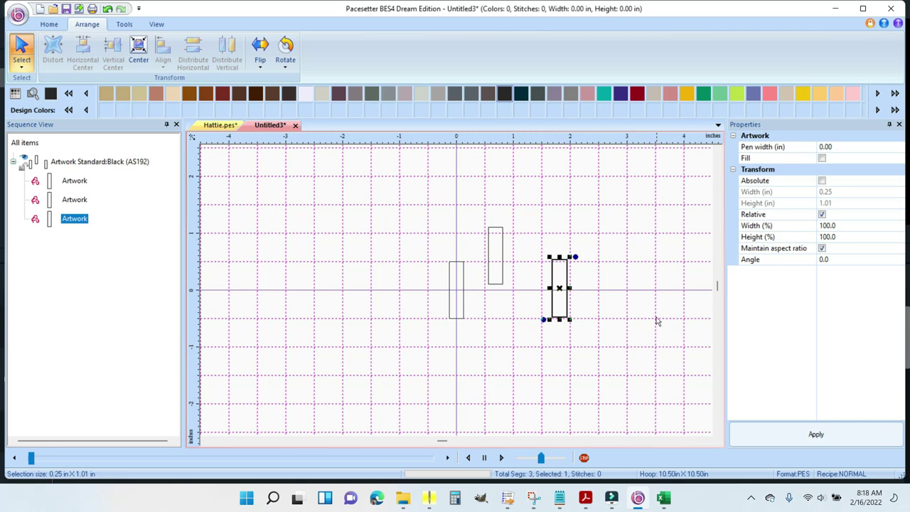
{"action": "right_click", "coordinate": [601, 292]}
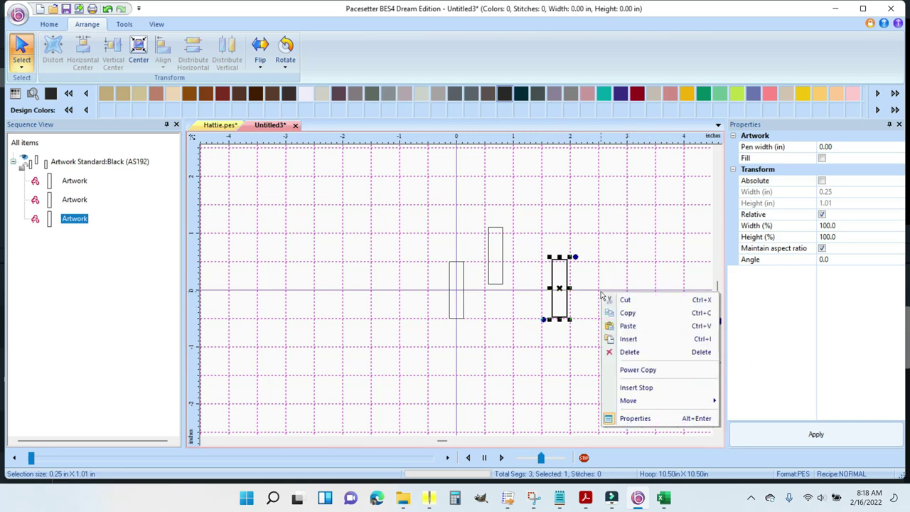
{"action": "left_click", "coordinate": [629, 327]}
{"action": "left_click_drag", "start_coordinate": [460, 291], "coordinate": [421, 327]}
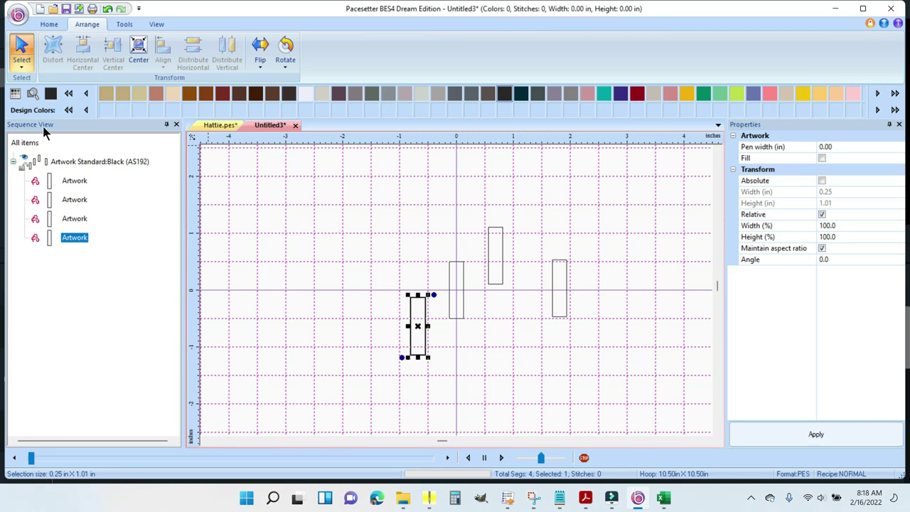
- Rename the last Artwork entry in Sequence View to Leg
{"action": "right_click", "coordinate": [74, 240]}
{"action": "left_click", "coordinate": [119, 268]}
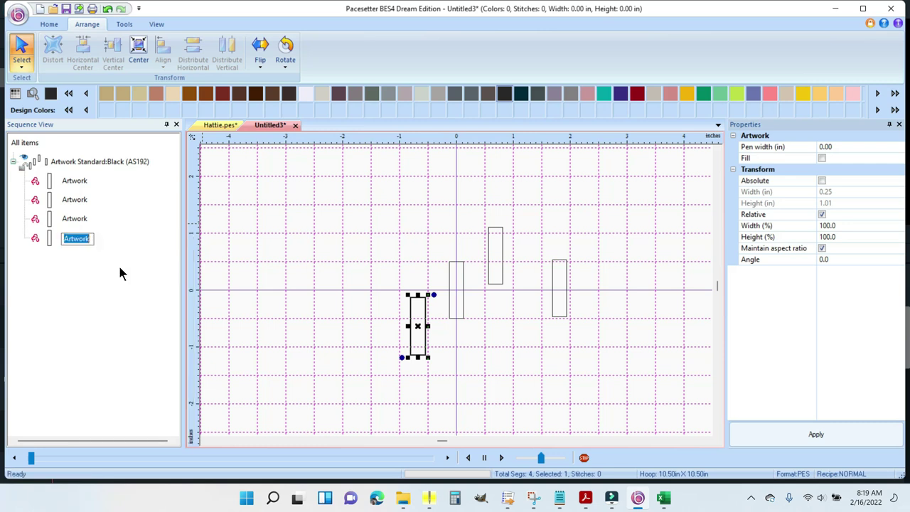
{"action": "type", "text": "Leg"}
{"action": "key", "text": "Return"}
{"action": "left_click", "coordinate": [458, 263]}
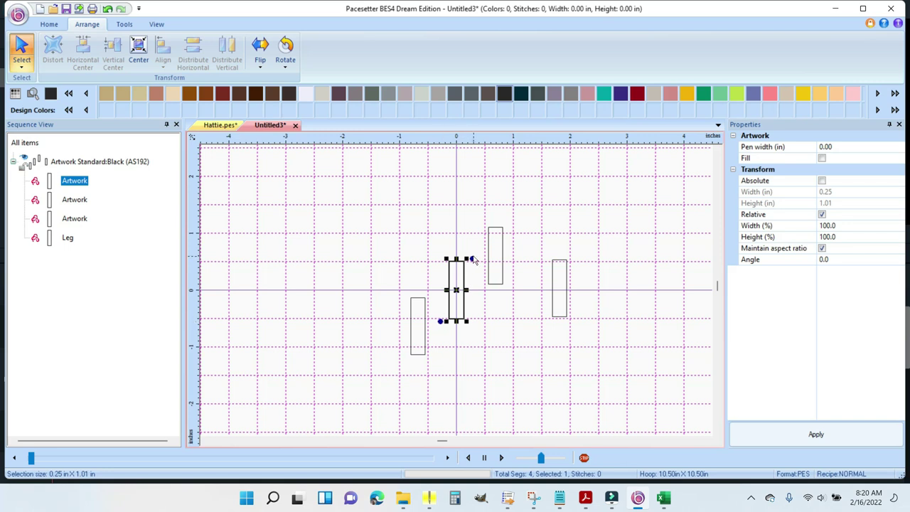
- Rotate the first rectangle to horizontal, move it onto the Leg's top, and rename it Heel
{"action": "left_click_drag", "start_coordinate": [472, 258], "coordinate": [415, 272]}
{"action": "left_click_drag", "start_coordinate": [460, 292], "coordinate": [417, 290]}
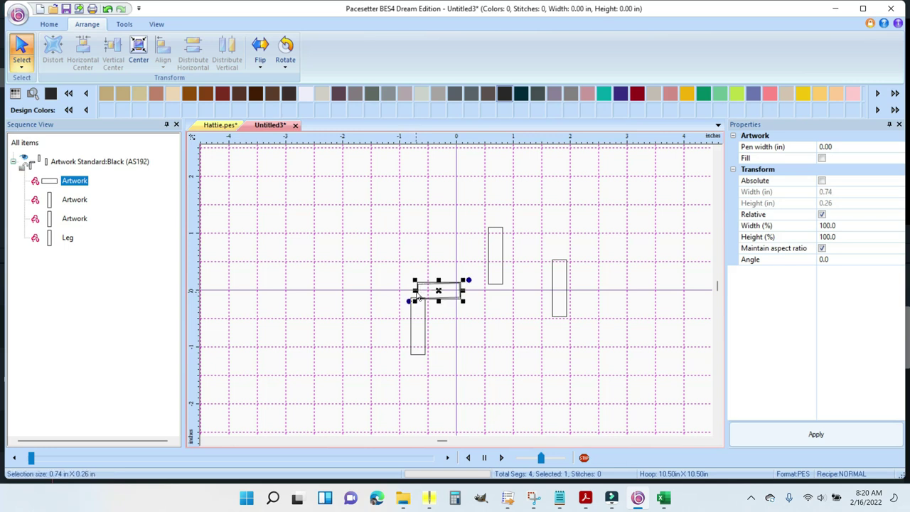
{"action": "right_click", "coordinate": [74, 182]}
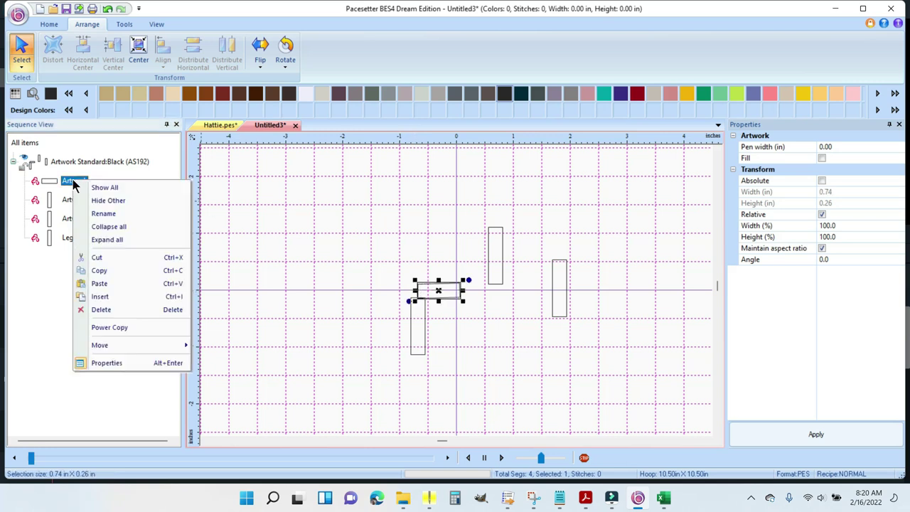
{"action": "left_click", "coordinate": [106, 218]}
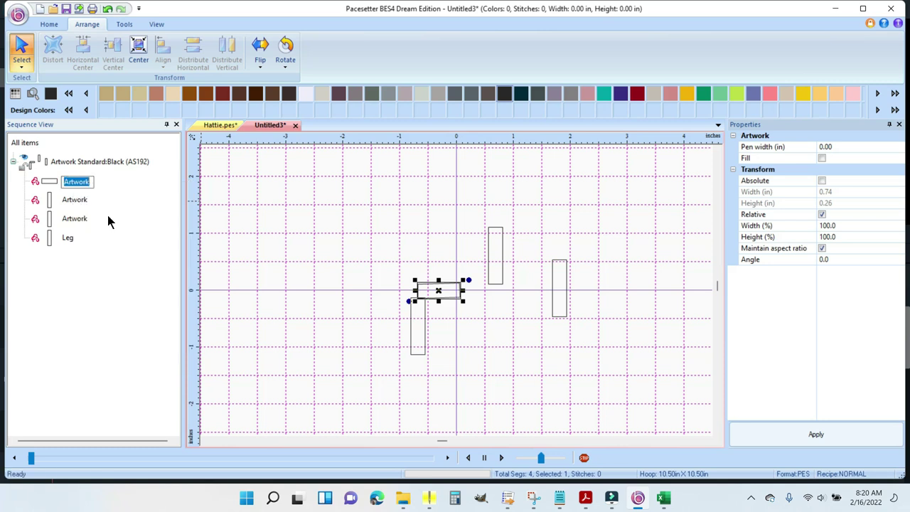
{"action": "type", "text": "Heel"}
{"action": "key", "text": "Return"}
- Rotate the upper tall rectangle horizontal off Heel's right end, 0.60 x 0.30 in, and rename it Toe1
{"action": "left_click", "coordinate": [502, 255]}
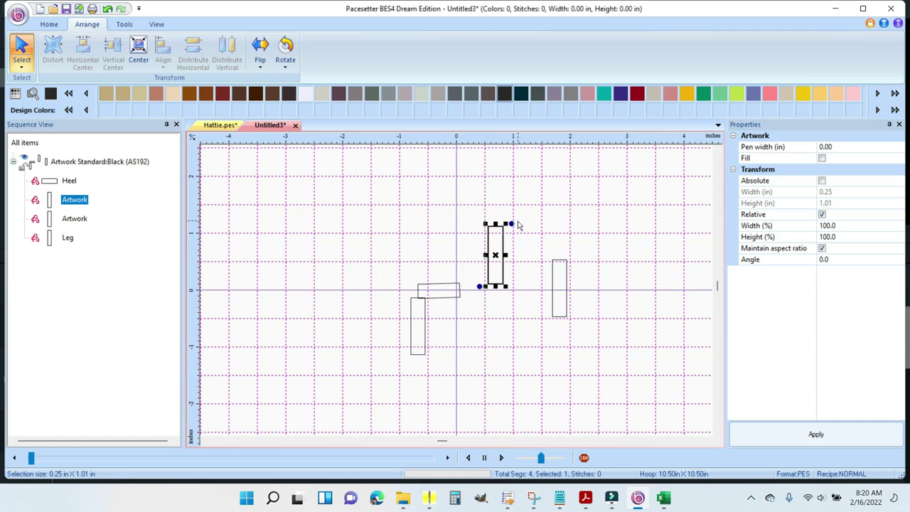
{"action": "left_click_drag", "start_coordinate": [511, 223], "coordinate": [478, 292]}
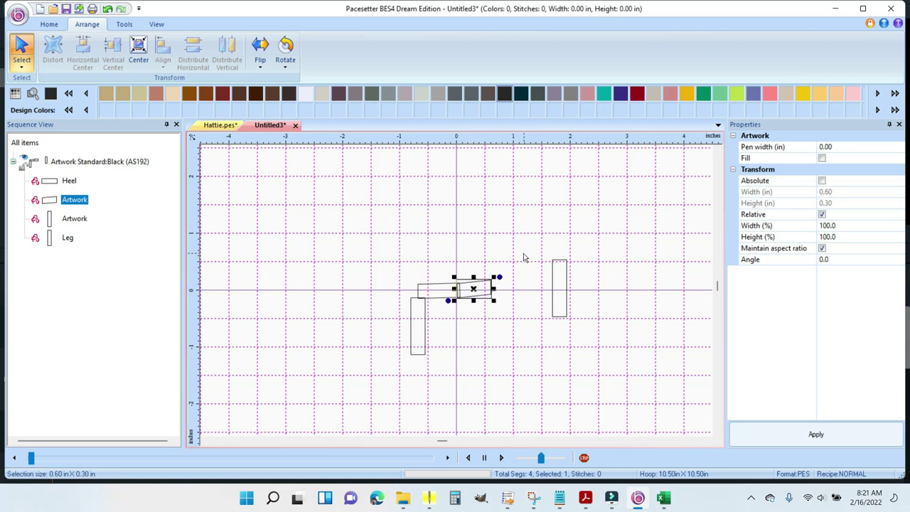
{"action": "scroll", "coordinate": [552, 237], "scroll_direction": "up", "scroll_amount": 2}
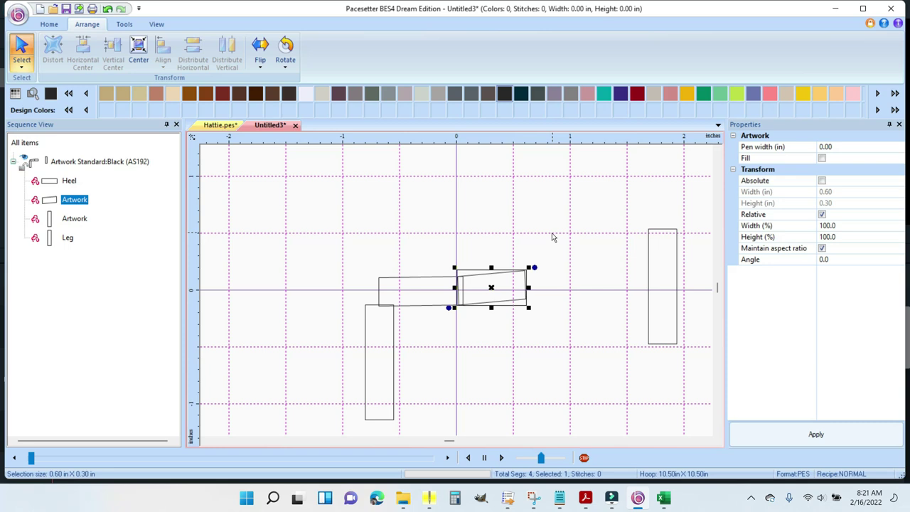
{"action": "left_click", "coordinate": [553, 235]}
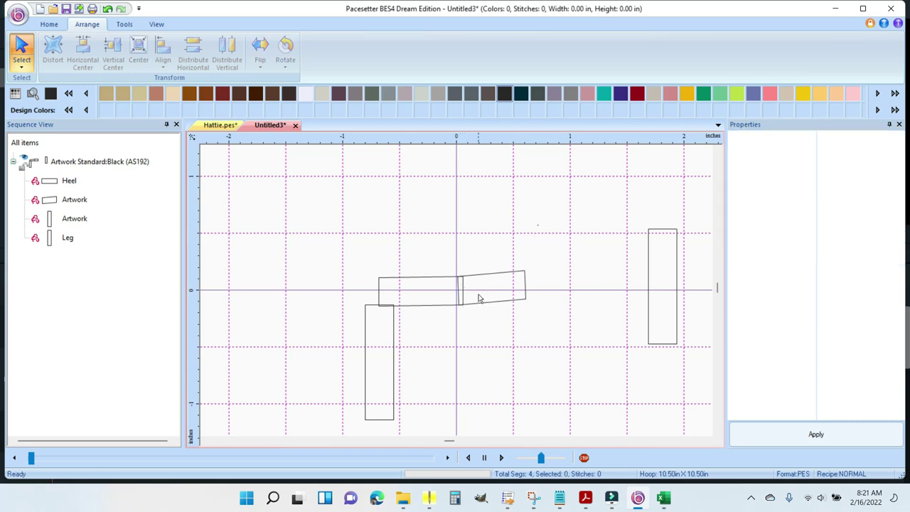
{"action": "right_click", "coordinate": [74, 200]}
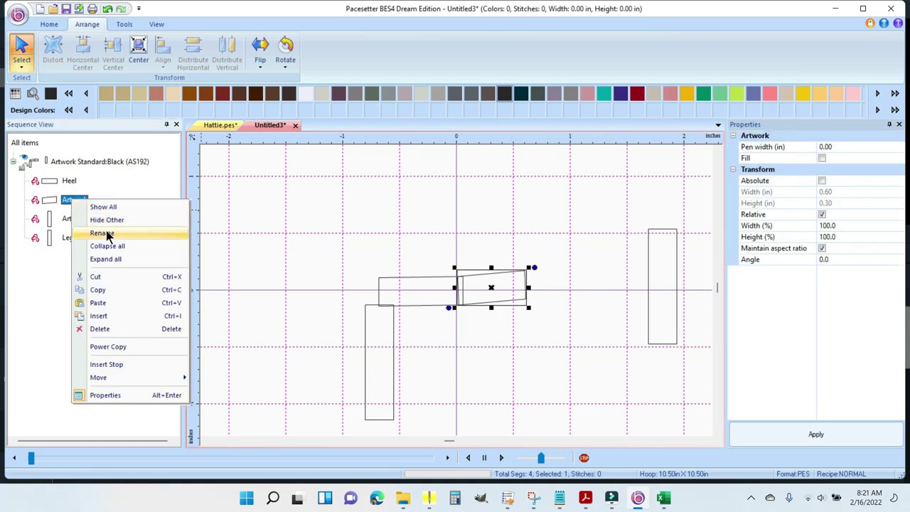
{"action": "left_click", "coordinate": [106, 237]}
{"action": "type", "text": "Toe1"}
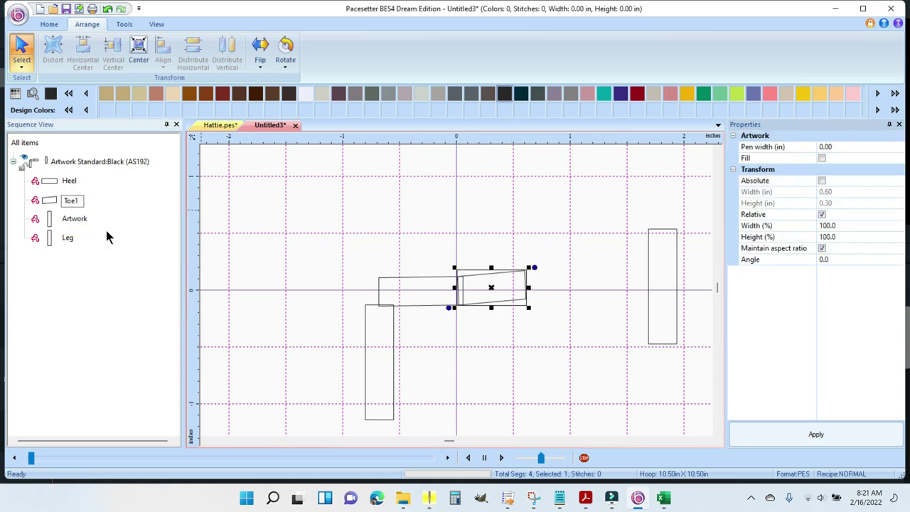
{"action": "key", "text": "Return"}
{"action": "left_click", "coordinate": [676, 288]}
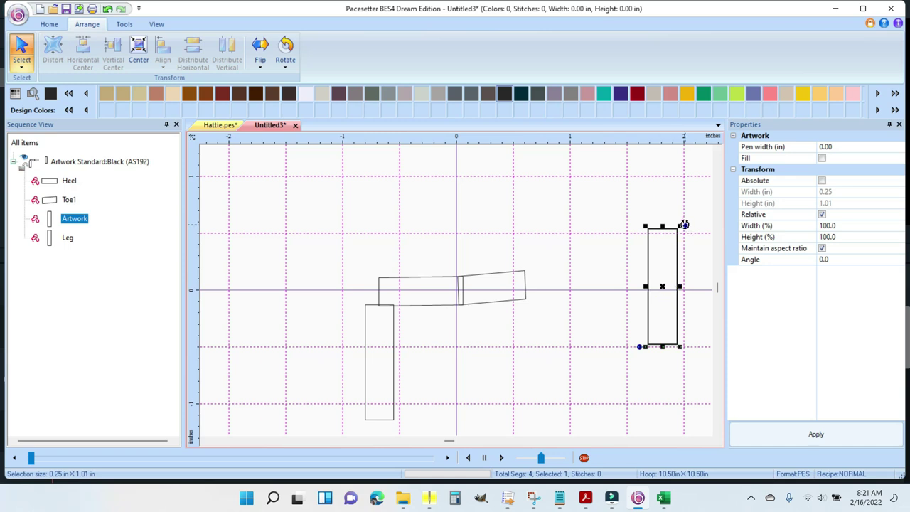
- Rotate, shorten to about 0.56 in and place the right rectangle as a slanted toe below Toe1
{"action": "left_click_drag", "start_coordinate": [684, 226], "coordinate": [704, 334]}
{"action": "left_click_drag", "start_coordinate": [664, 291], "coordinate": [509, 320]}
{"action": "mouse_move", "coordinate": [565, 316]}
{"action": "left_mouse_down"}
{"action": "mouse_move", "coordinate": [520, 312]}
{"action": "mouse_move", "coordinate": [523, 293]}
{"action": "mouse_move", "coordinate": [564, 321]}
{"action": "left_mouse_up"}
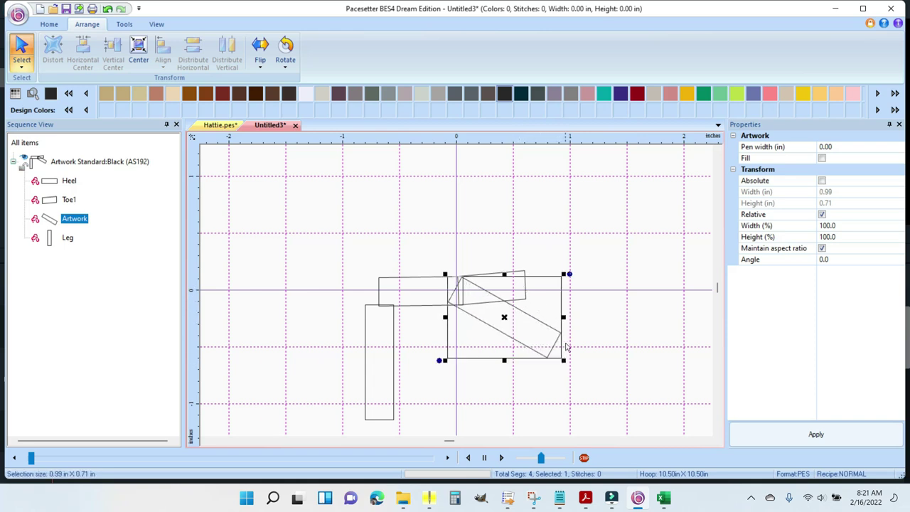
{"action": "left_click_drag", "start_coordinate": [569, 274], "coordinate": [558, 214]}
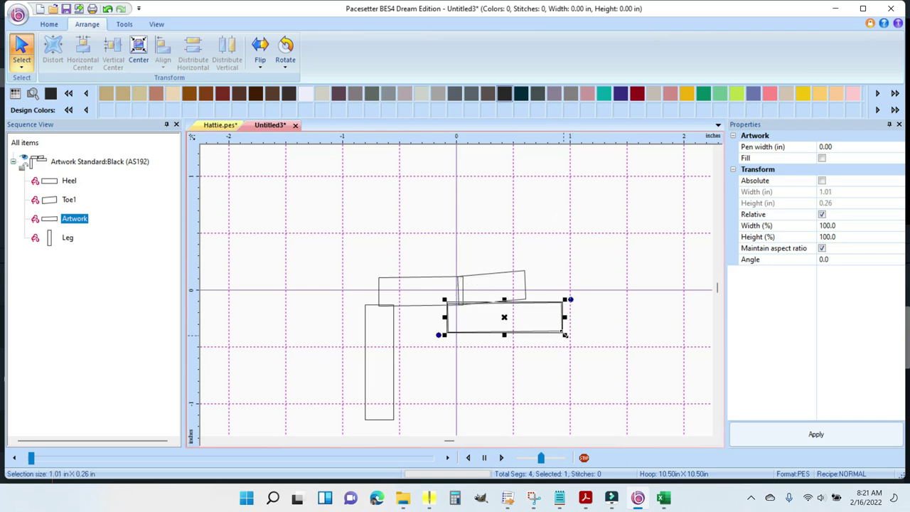
{"action": "left_click_drag", "start_coordinate": [561, 316], "coordinate": [531, 341]}
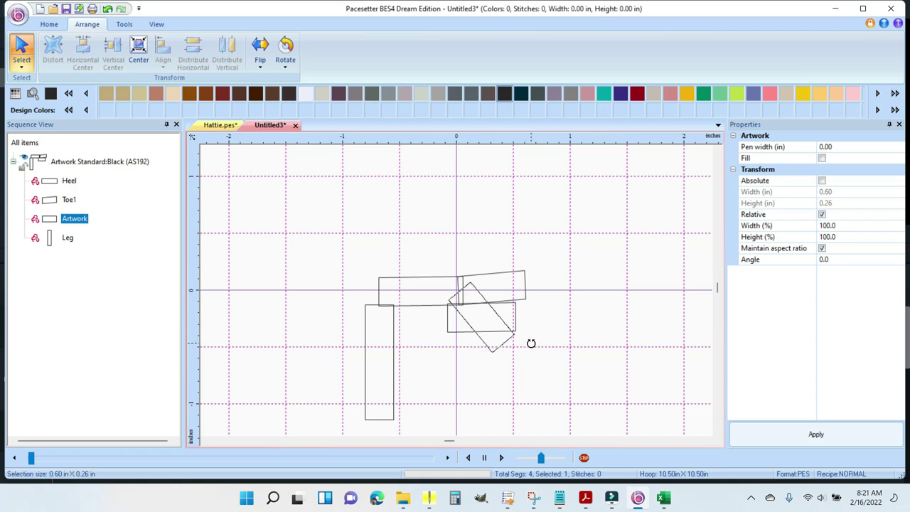
{"action": "left_click", "coordinate": [486, 319]}
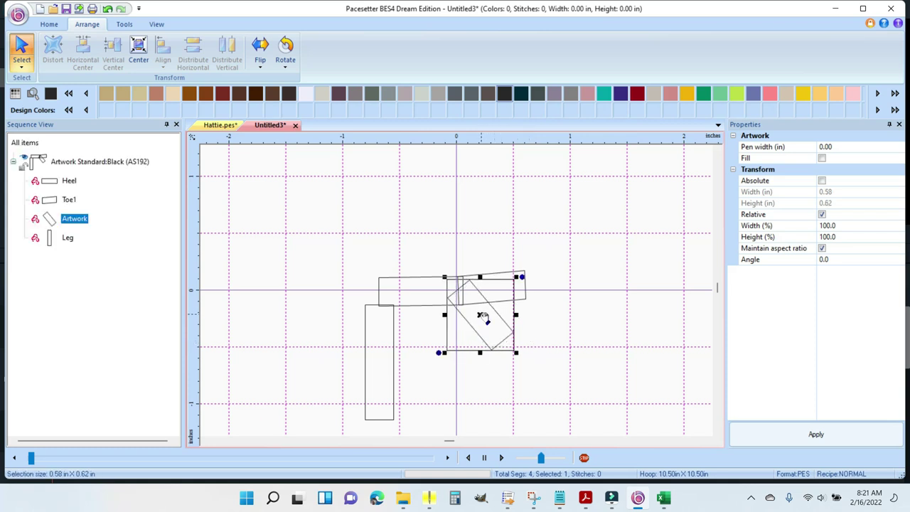
{"action": "left_click", "coordinate": [581, 337]}
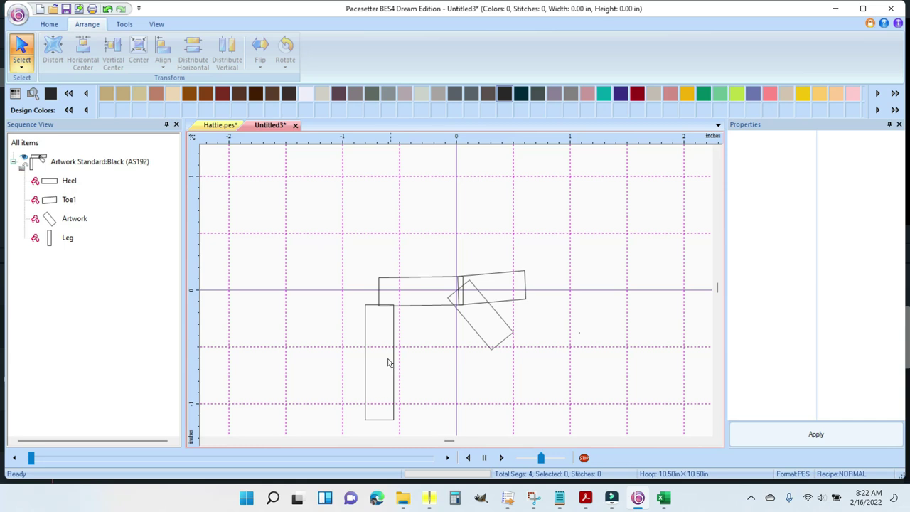
- Begin renaming the slanted rectangle's Artwork entry in Sequence View
{"action": "left_click", "coordinate": [76, 220]}
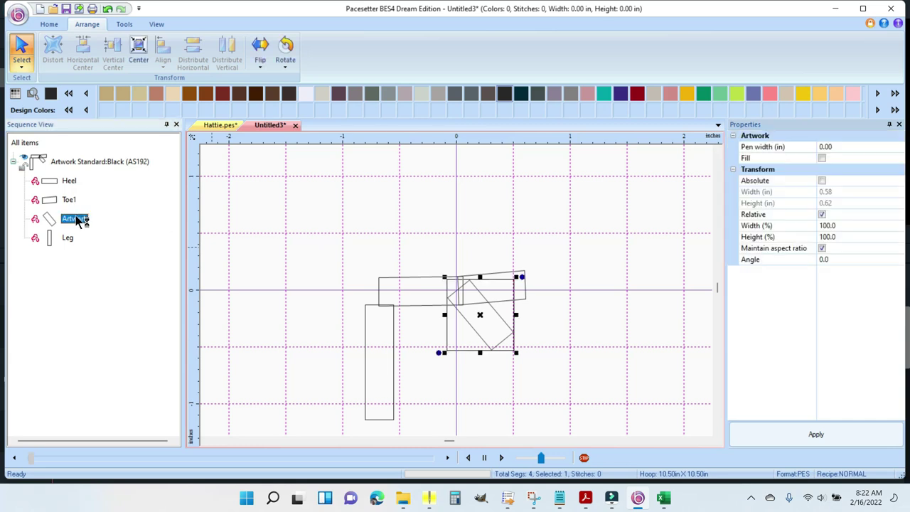
{"action": "right_click", "coordinate": [76, 217]}
{"action": "left_click", "coordinate": [110, 254]}
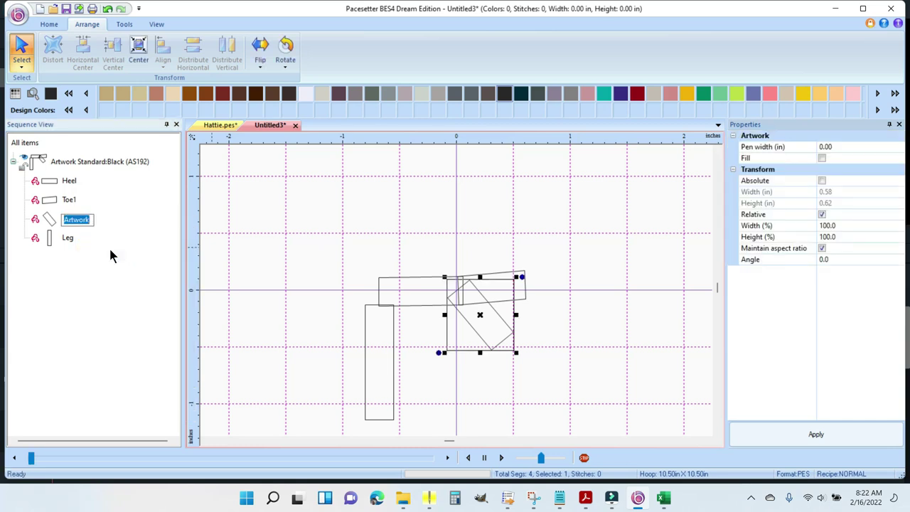
- Name the slanted toe Toe2, then move the Leg rectangle up onto the heel-toe joint
{"action": "type", "text": "Toe2"}
{"action": "left_click", "coordinate": [386, 355]}
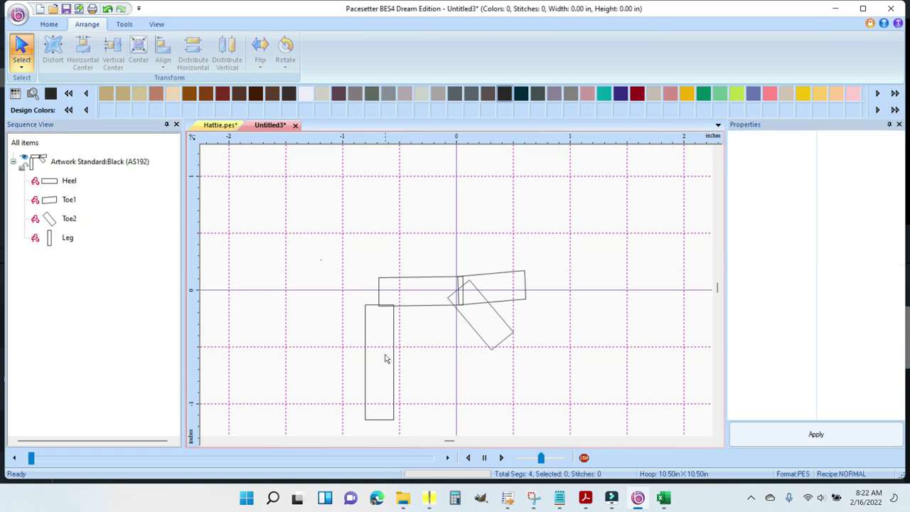
{"action": "left_click", "coordinate": [384, 361]}
{"action": "left_click_drag", "start_coordinate": [380, 366], "coordinate": [461, 248]}
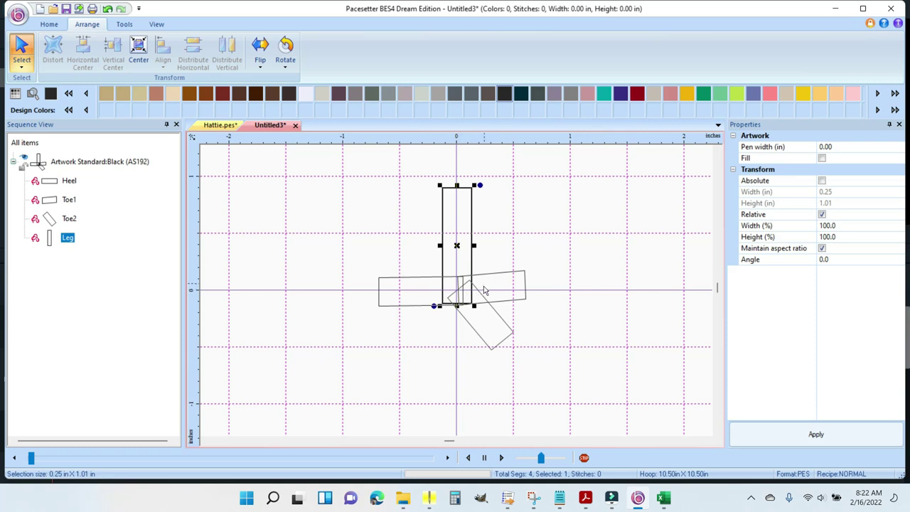
{"action": "left_click", "coordinate": [448, 340]}
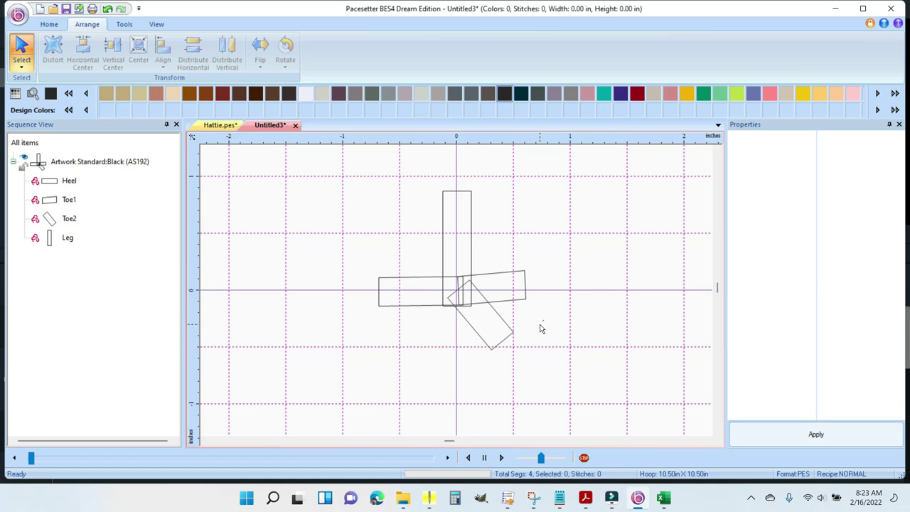
- Copy Heel through Leg and paste the foot about 1.5 inches to the right
{"action": "left_click", "coordinate": [69, 181]}
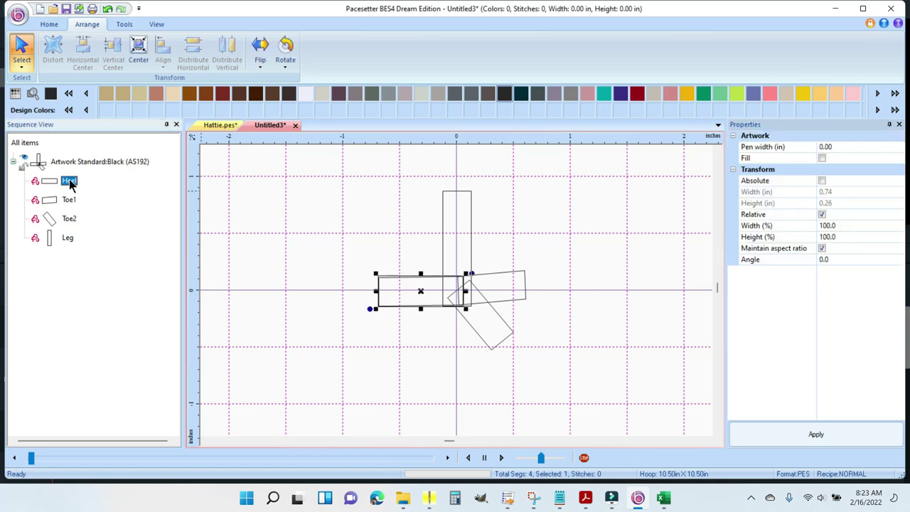
{"action": "left_click", "coordinate": [68, 241], "text": "shift"}
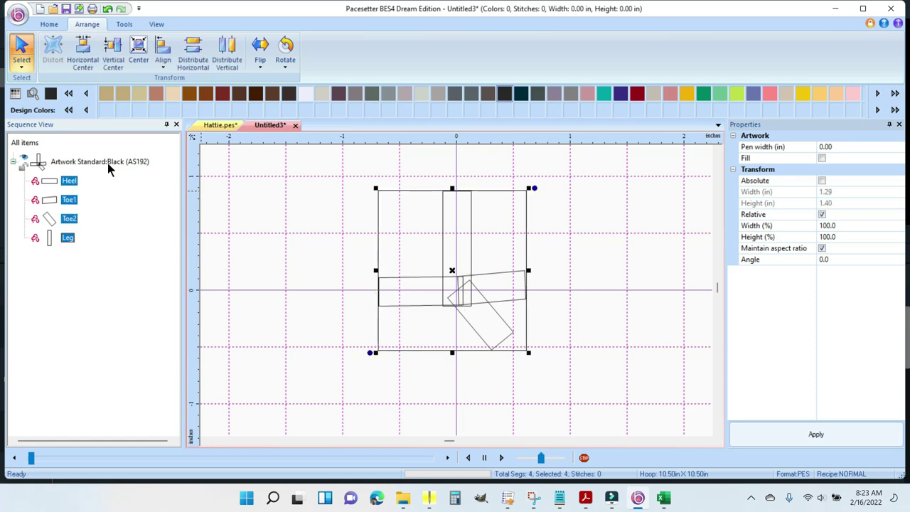
{"action": "right_click", "coordinate": [422, 263]}
{"action": "left_click", "coordinate": [459, 280]}
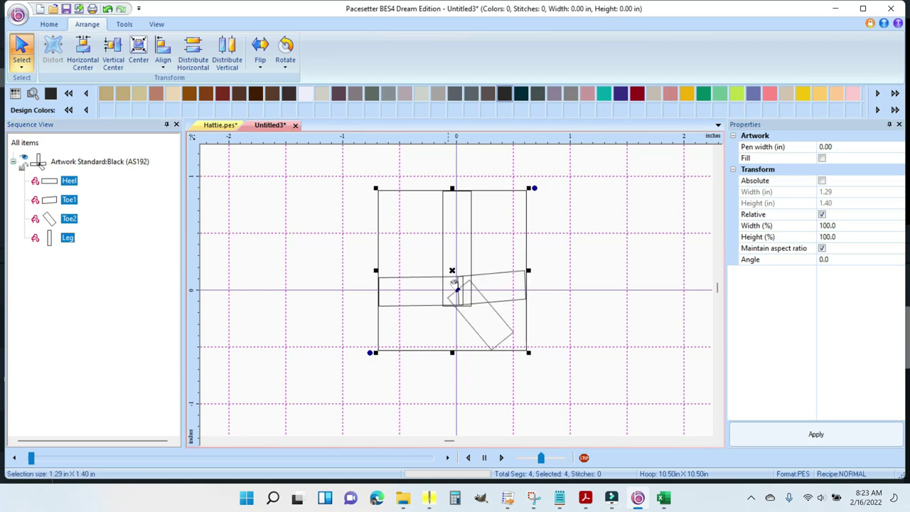
{"action": "left_click", "coordinate": [590, 275]}
{"action": "right_click", "coordinate": [563, 260]}
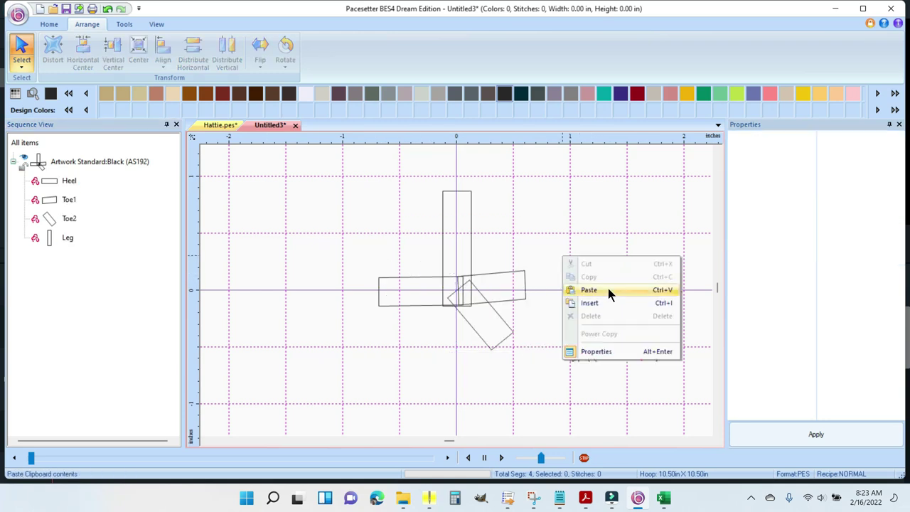
{"action": "left_click", "coordinate": [607, 289]}
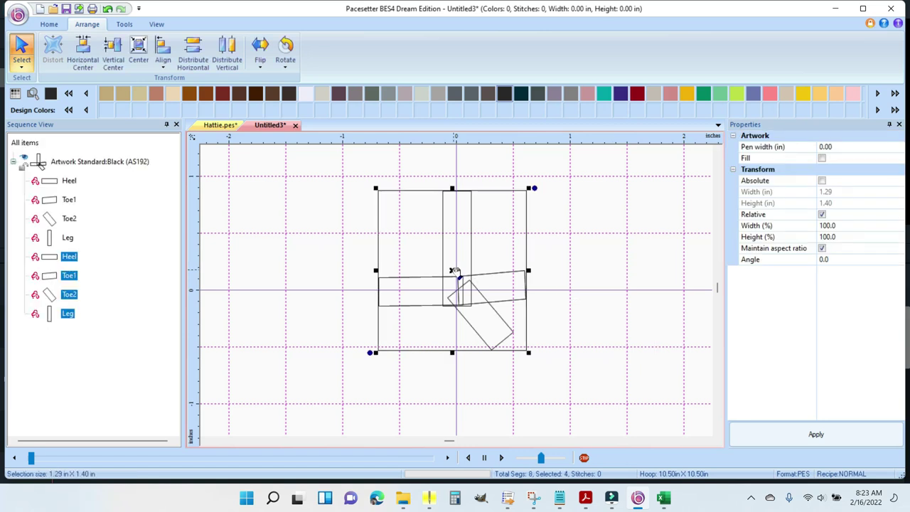
{"action": "left_click_drag", "start_coordinate": [453, 272], "coordinate": [622, 273]}
- Add a 2- prefix to the copied parts' names, starting with 2-Heel
{"action": "left_click", "coordinate": [67, 238]}
{"action": "left_click", "coordinate": [69, 257]}
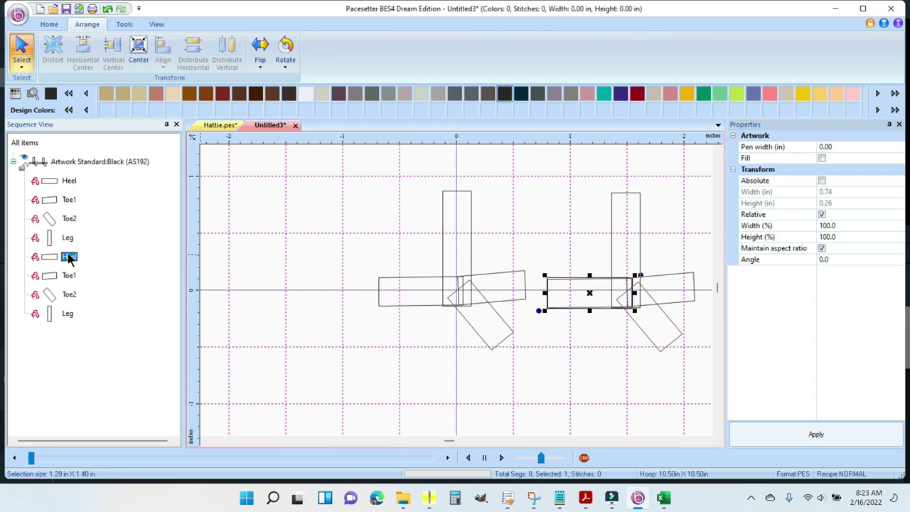
{"action": "right_click", "coordinate": [69, 256]}
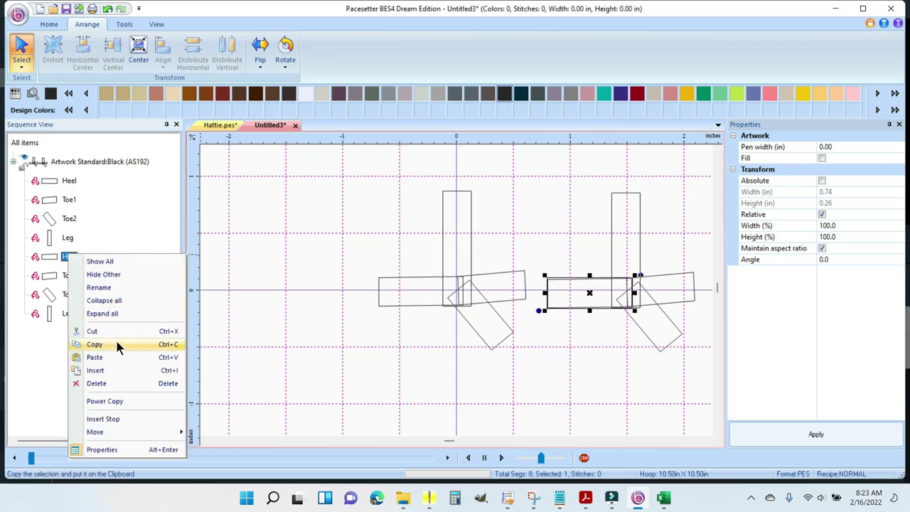
{"action": "left_click", "coordinate": [114, 287]}
{"action": "key", "text": "Home"}
{"action": "type", "text": "2"}
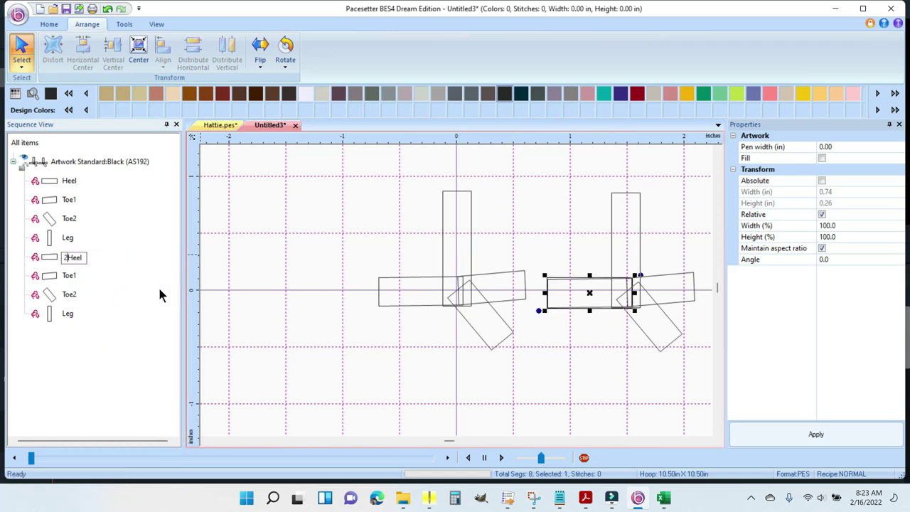
{"action": "left_click", "coordinate": [71, 277]}
{"action": "key", "text": "F2"}
{"action": "key", "text": "Home"}
{"action": "type", "text": "2"}
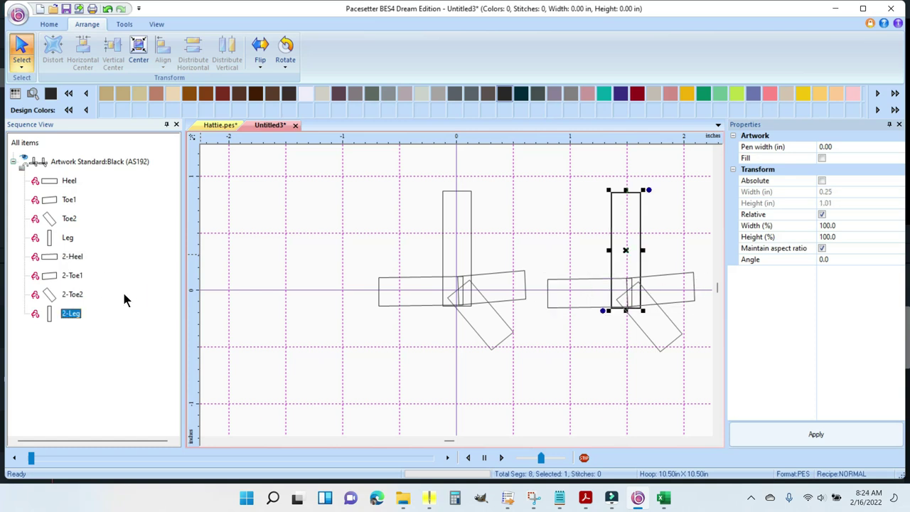
{"action": "left_click", "coordinate": [515, 396]}
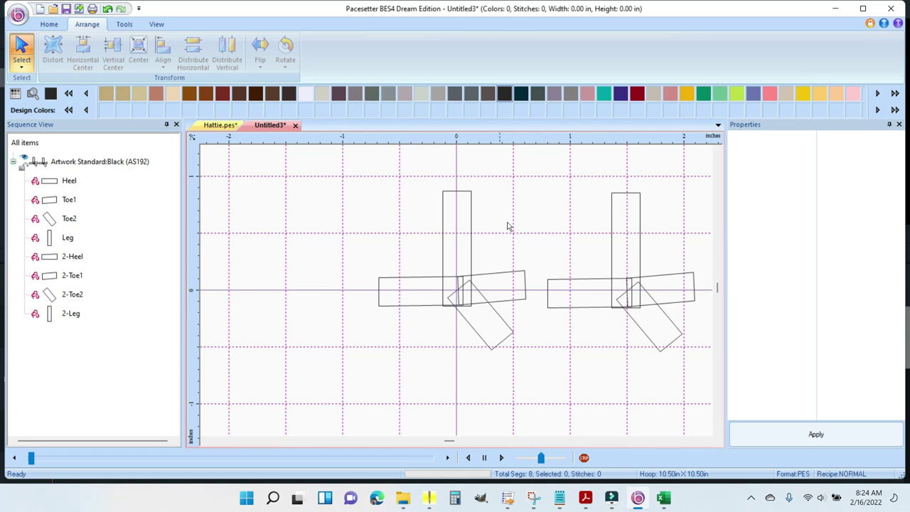
- Save the design as ChickenFeet.brf, moving up one level into the ChickenSalad folder
{"action": "left_click", "coordinate": [19, 16]}
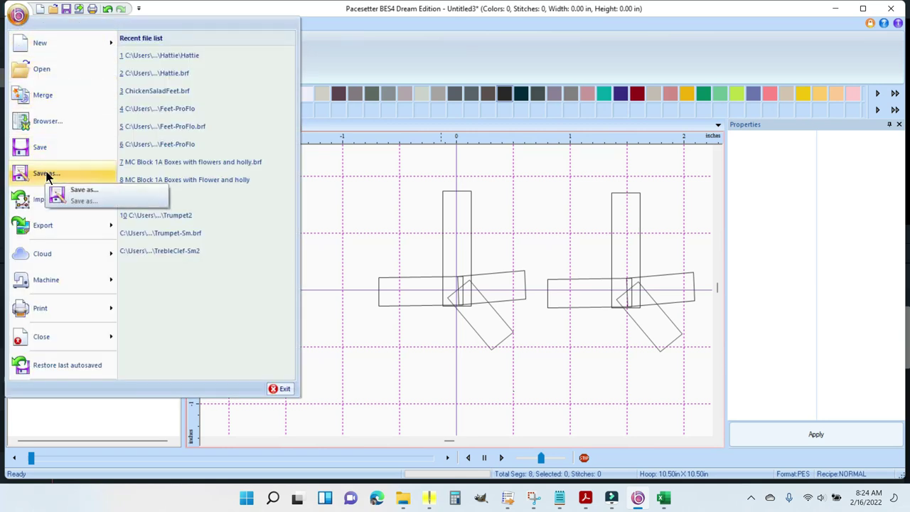
{"action": "left_click", "coordinate": [47, 176]}
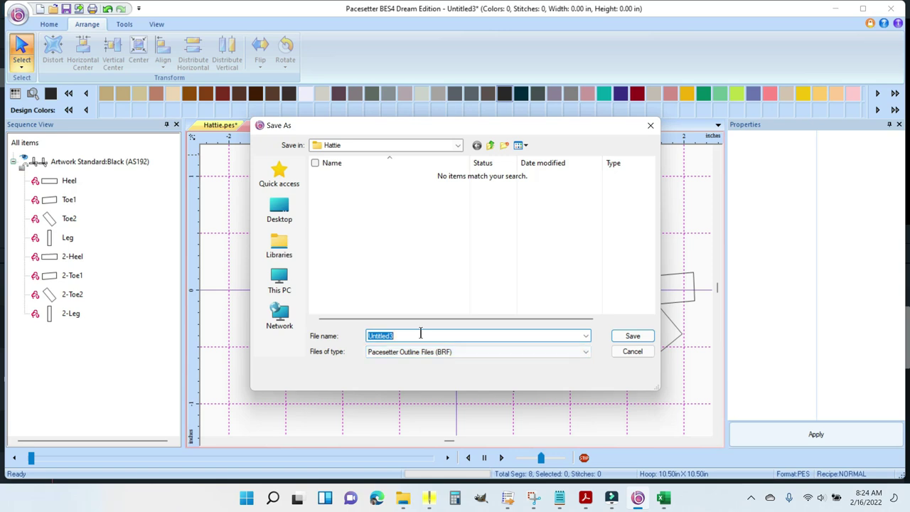
{"action": "type", "text": "ChickenFeet"}
{"action": "left_click", "coordinate": [490, 146]}
{"action": "scroll", "coordinate": [391, 213], "scroll_direction": "down", "scroll_amount": 1}
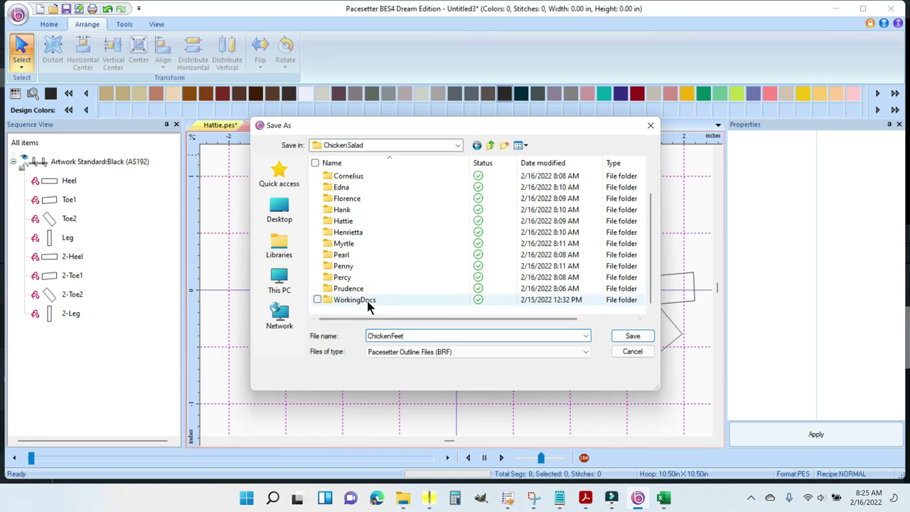
{"action": "left_click", "coordinate": [630, 339]}
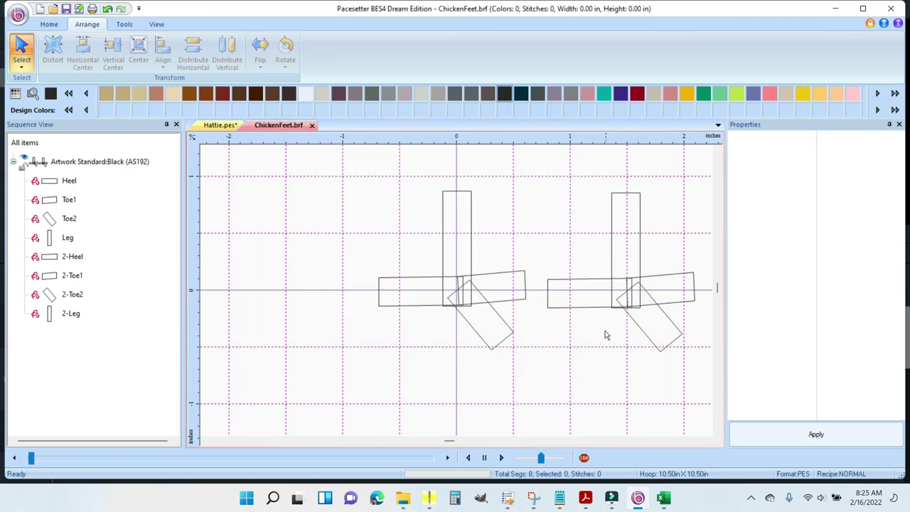
{"action": "left_click", "coordinate": [405, 498]}
{"action": "left_click", "coordinate": [373, 439]}
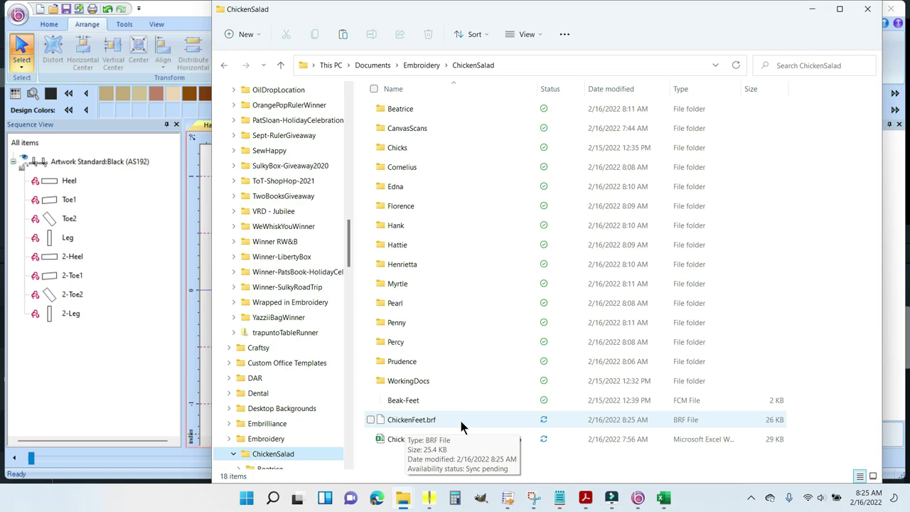
{"action": "left_click", "coordinate": [428, 419]}
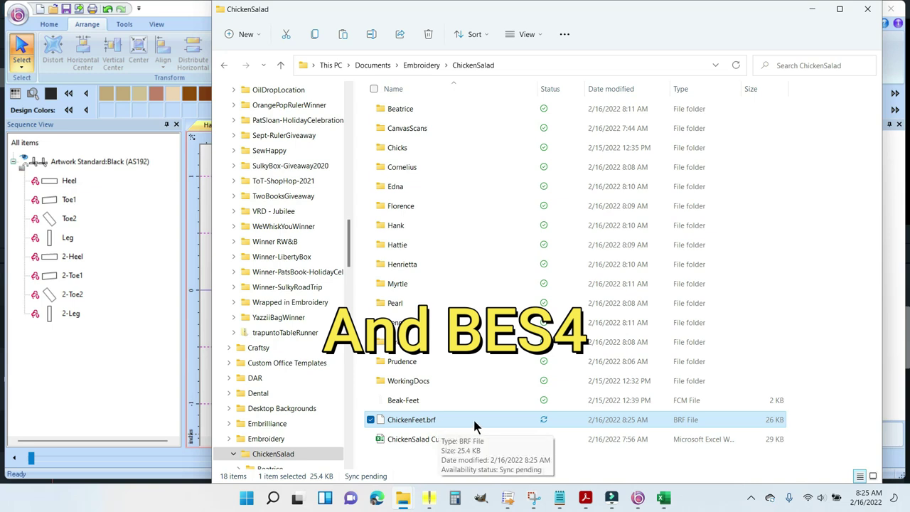
{"action": "left_click", "coordinate": [107, 162]}
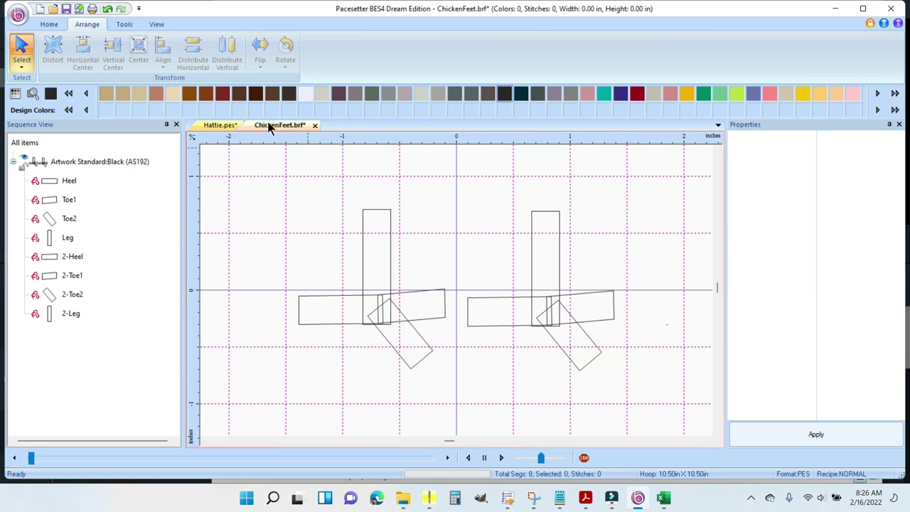
- Create the new Untitled4 design and import the 7.19 x 8.24 in M34 outline from Beatrice
{"action": "left_click", "coordinate": [41, 8]}
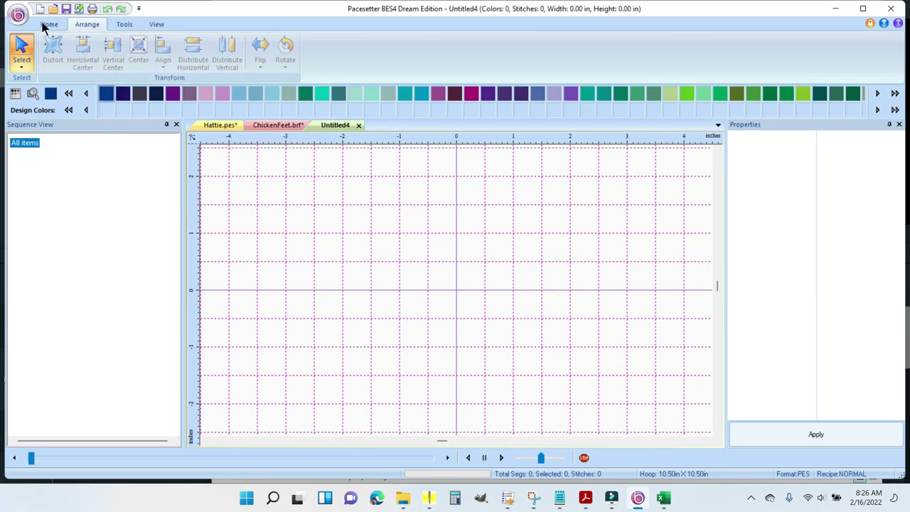
{"action": "left_click", "coordinate": [17, 14]}
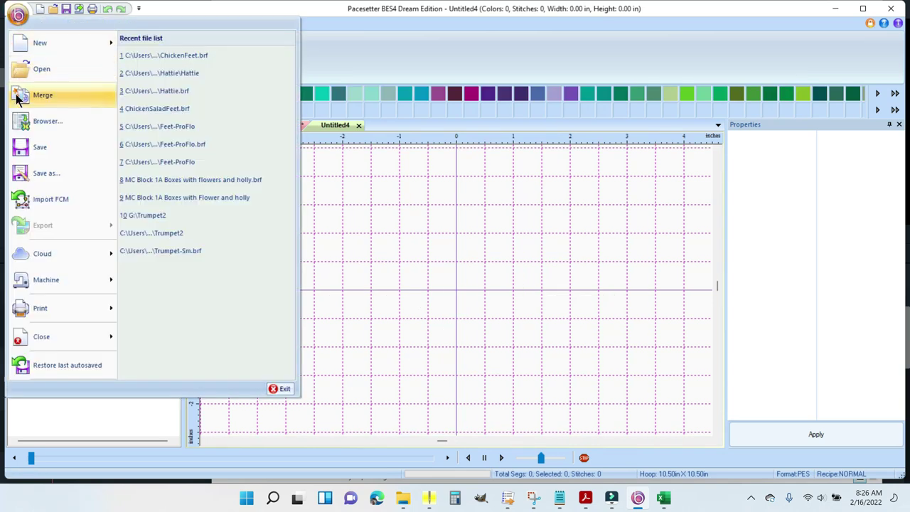
{"action": "left_click", "coordinate": [50, 199]}
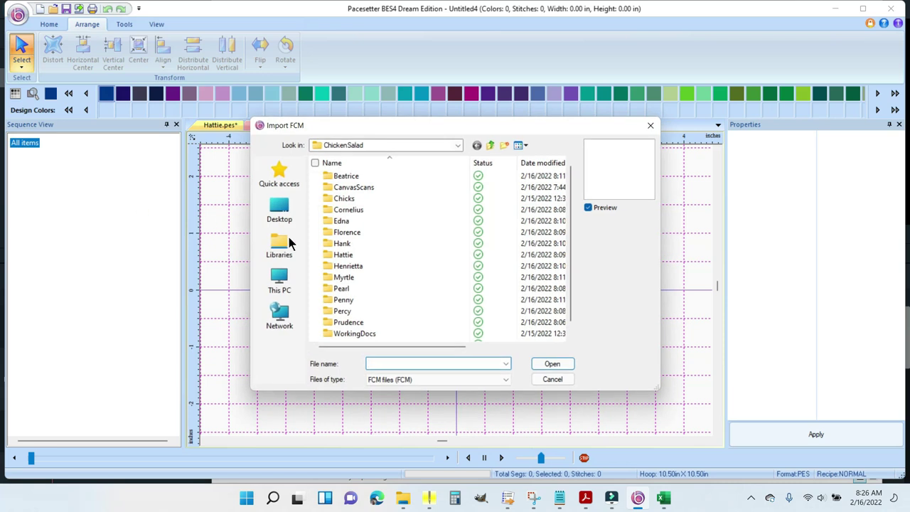
{"action": "double_click", "coordinate": [372, 175]}
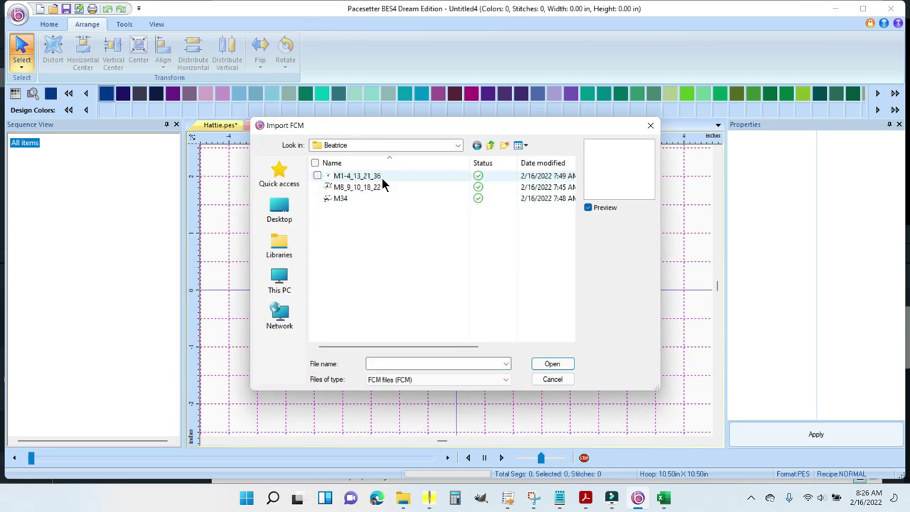
{"action": "left_click", "coordinate": [375, 198]}
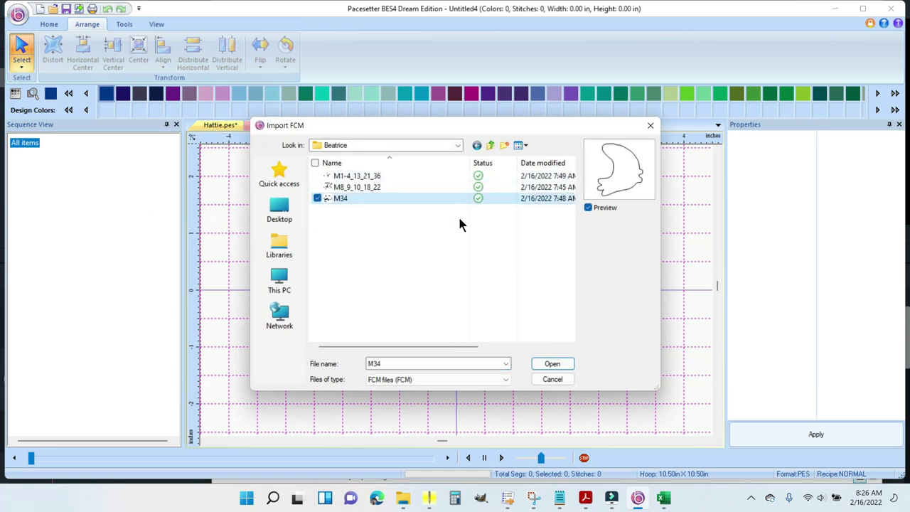
{"action": "left_click", "coordinate": [554, 364]}
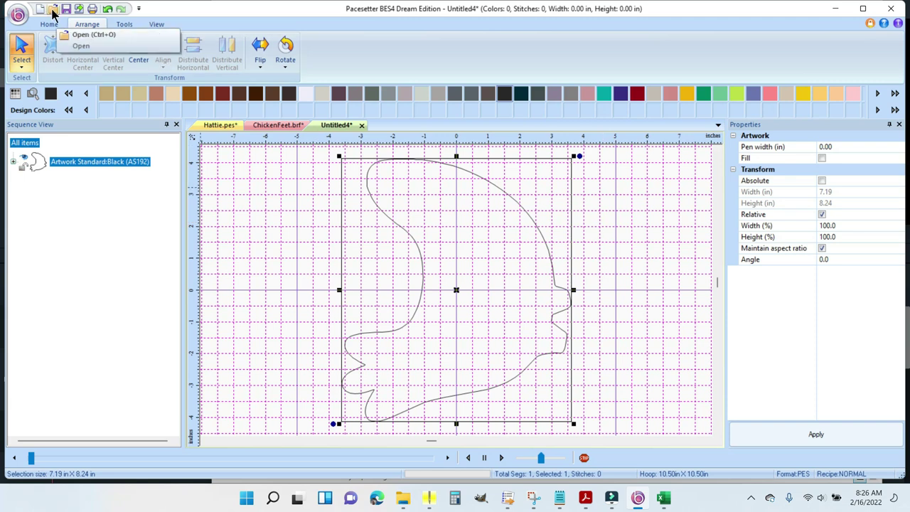
- Open the saved design ChickenFeet.brf in its own tab
{"action": "left_click", "coordinate": [18, 14]}
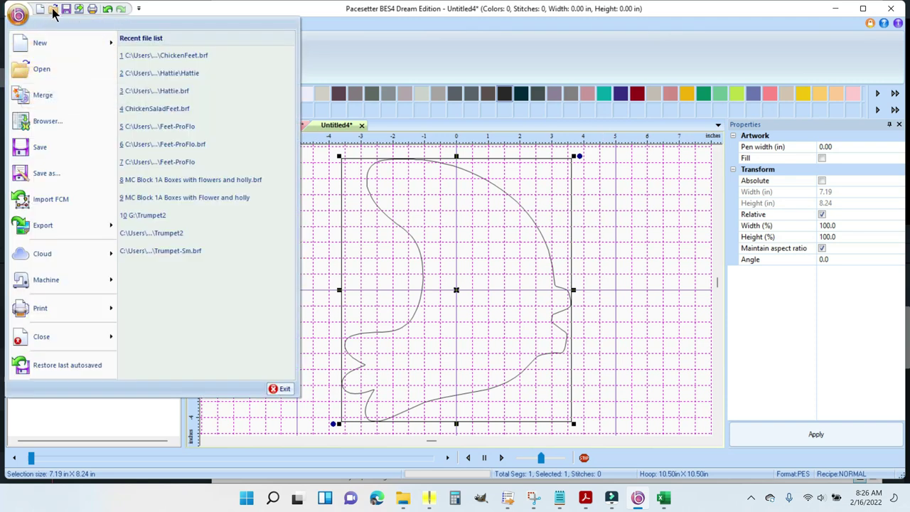
{"action": "left_click", "coordinate": [41, 69]}
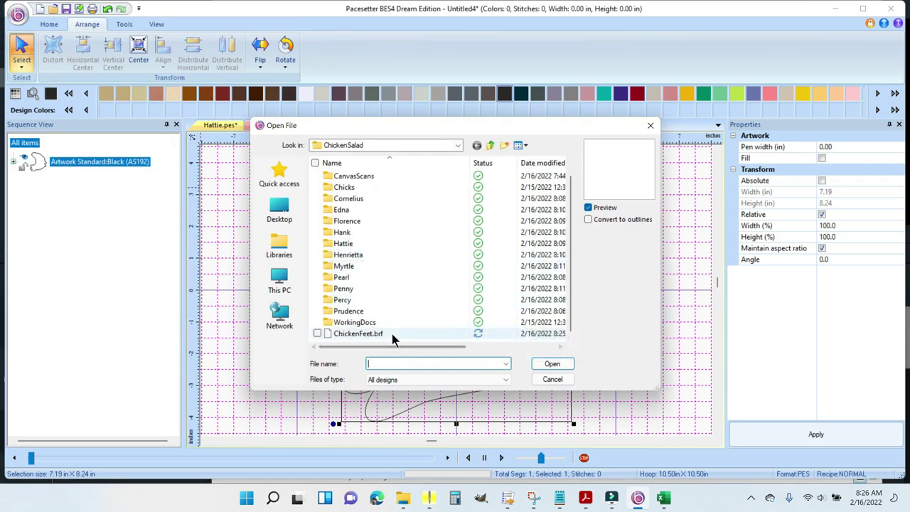
{"action": "left_click", "coordinate": [392, 333]}
{"action": "left_click", "coordinate": [552, 364]}
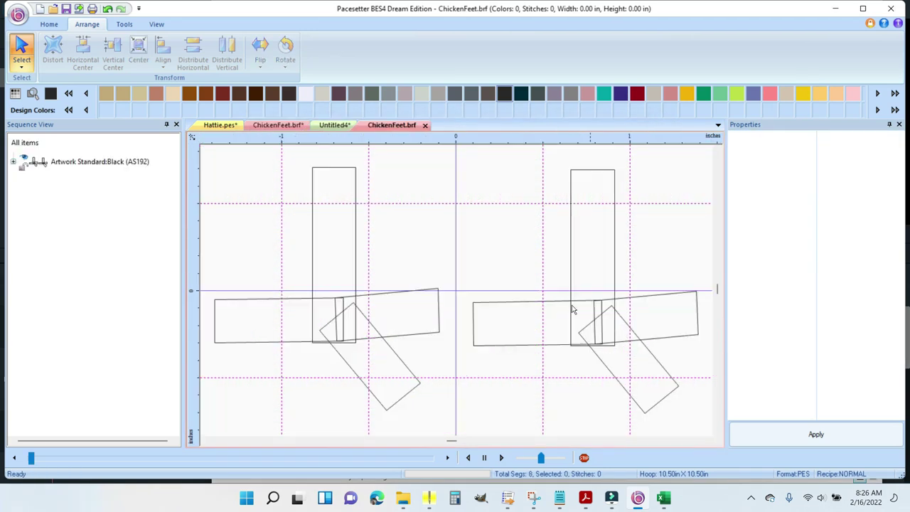
- Copy all the foot outlines from ChickenFeet.brf and return to the Untitled4 design
{"action": "key", "text": "ctrl+a"}
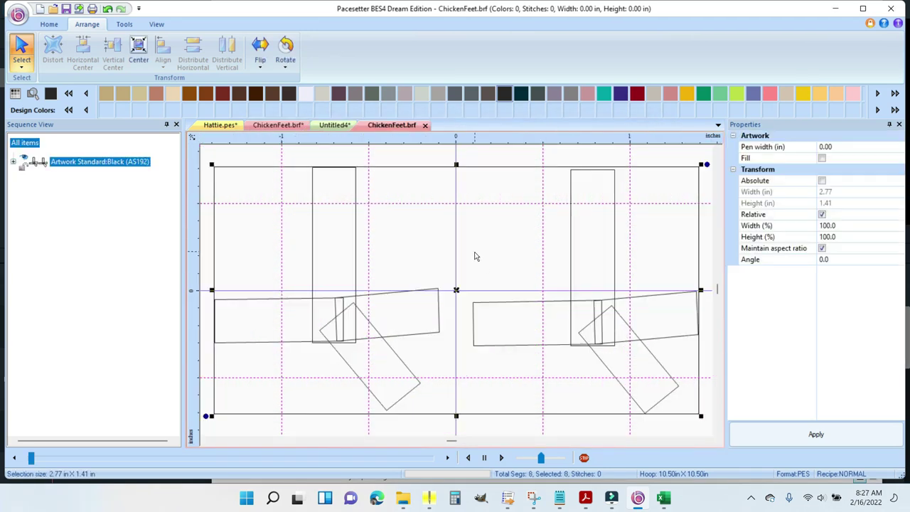
{"action": "right_click", "coordinate": [476, 256]}
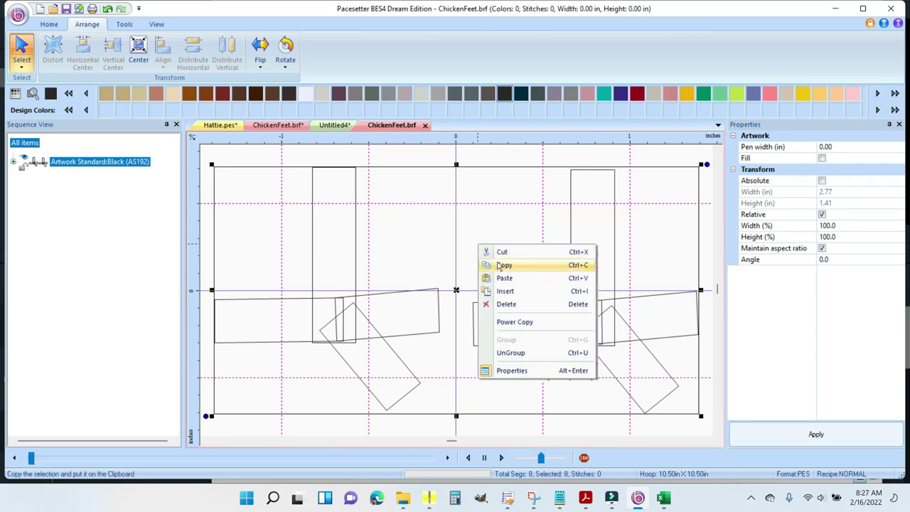
{"action": "left_click", "coordinate": [500, 265]}
{"action": "left_click", "coordinate": [341, 126]}
{"action": "left_click", "coordinate": [575, 262]}
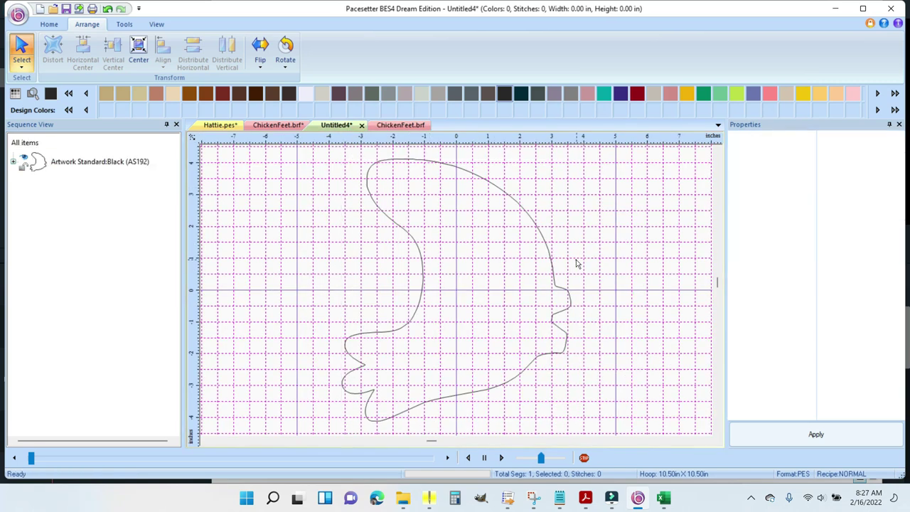
{"action": "right_click", "coordinate": [554, 266]}
- Paste the chicken feet into Untitled4 and rotate the body outline upright
{"action": "left_click", "coordinate": [590, 292]}
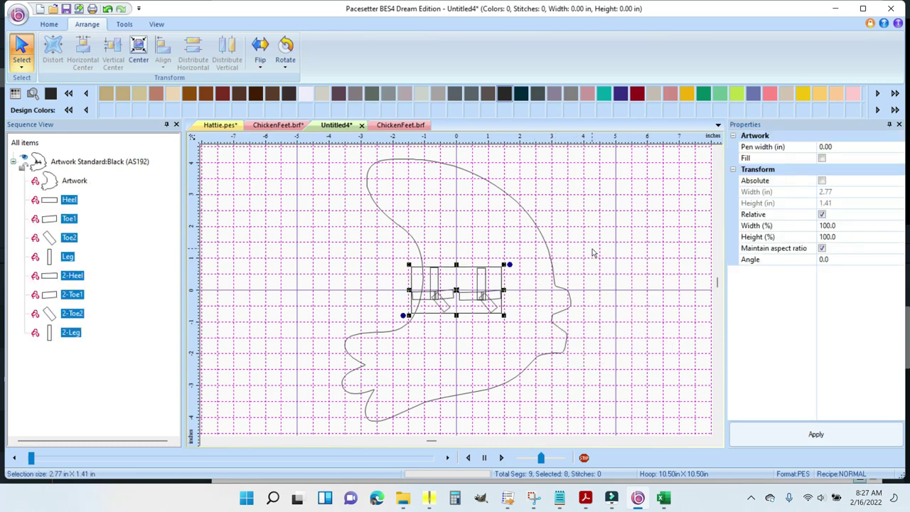
{"action": "left_click", "coordinate": [510, 200]}
{"action": "left_click_drag", "start_coordinate": [583, 155], "coordinate": [595, 416]}
{"action": "left_click", "coordinate": [640, 373]}
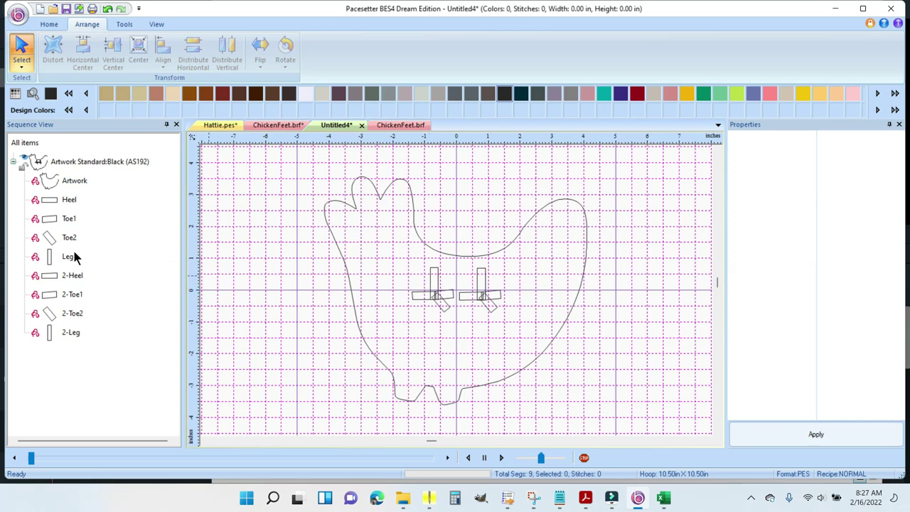
- Select the Heel through 2-Leg outlines and move them beneath the chicken body
{"action": "left_click", "coordinate": [75, 203]}
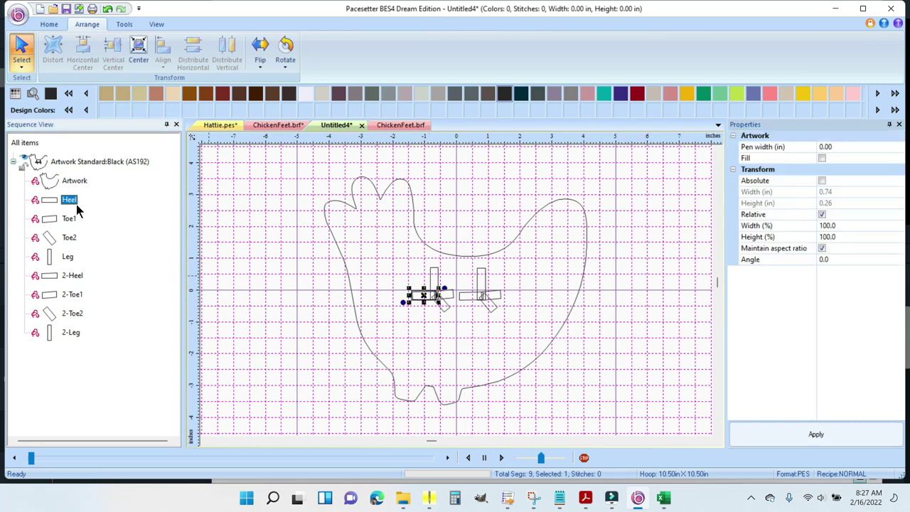
{"action": "left_click", "coordinate": [68, 335], "text": "shift"}
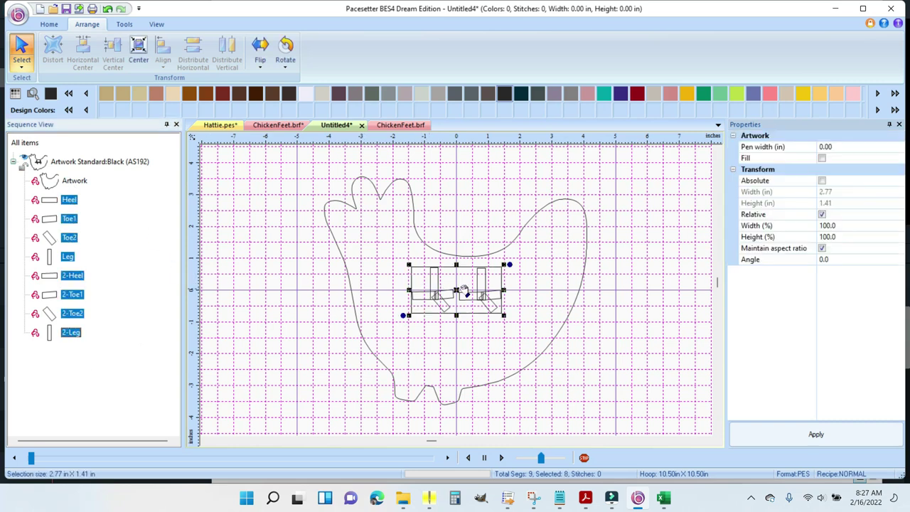
{"action": "left_click_drag", "start_coordinate": [461, 294], "coordinate": [440, 424]}
{"action": "left_click", "coordinate": [597, 390]}
{"action": "scroll", "coordinate": [695, 330], "scroll_direction": "down", "scroll_amount": 1}
{"action": "scroll", "coordinate": [694, 331], "scroll_direction": "up", "scroll_amount": 1}
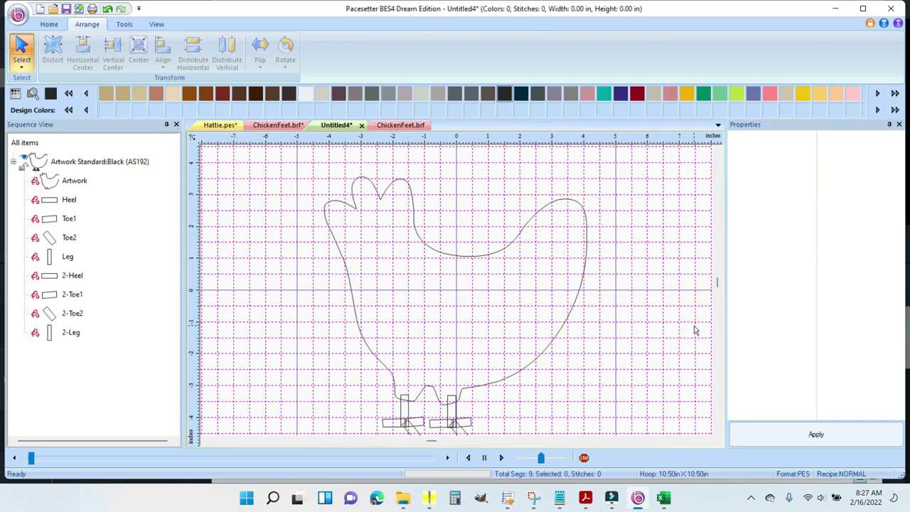
{"action": "left_click", "coordinate": [716, 431]}
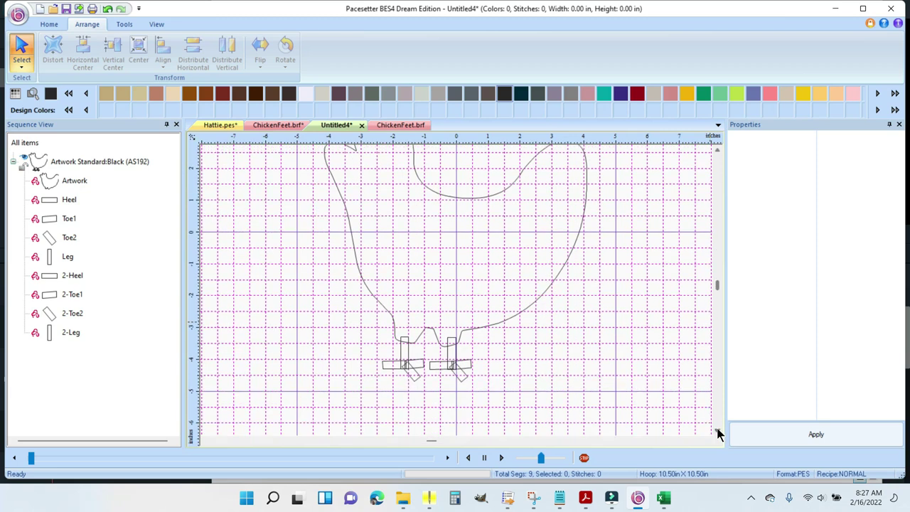
{"action": "left_click", "coordinate": [717, 151]}
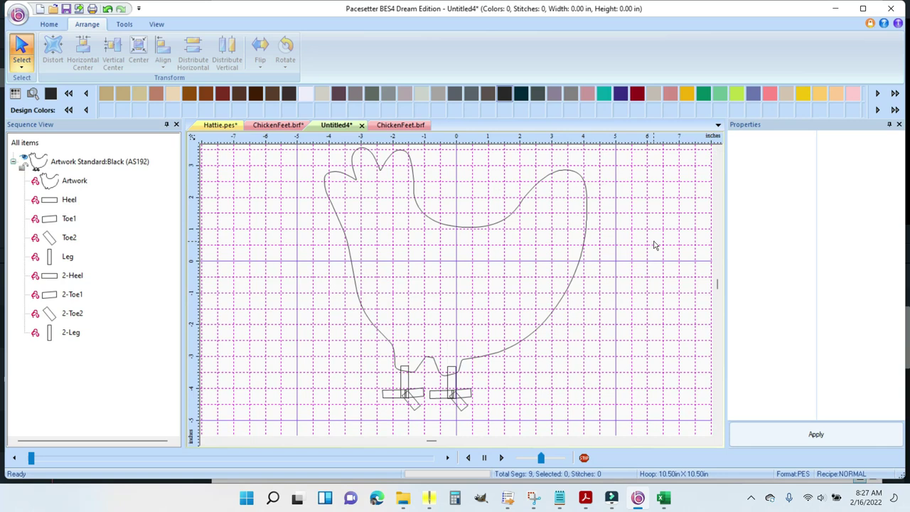